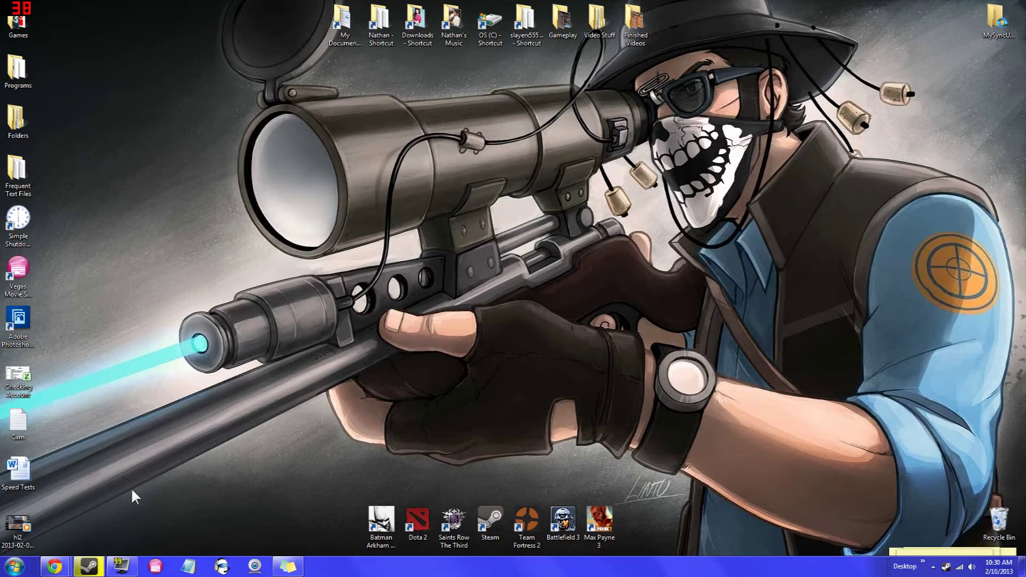
Search Google for winrar and open the 'WinRAR download and support' result on win-rar.com.
mouse_move(55, 567)
left_click(59, 529)
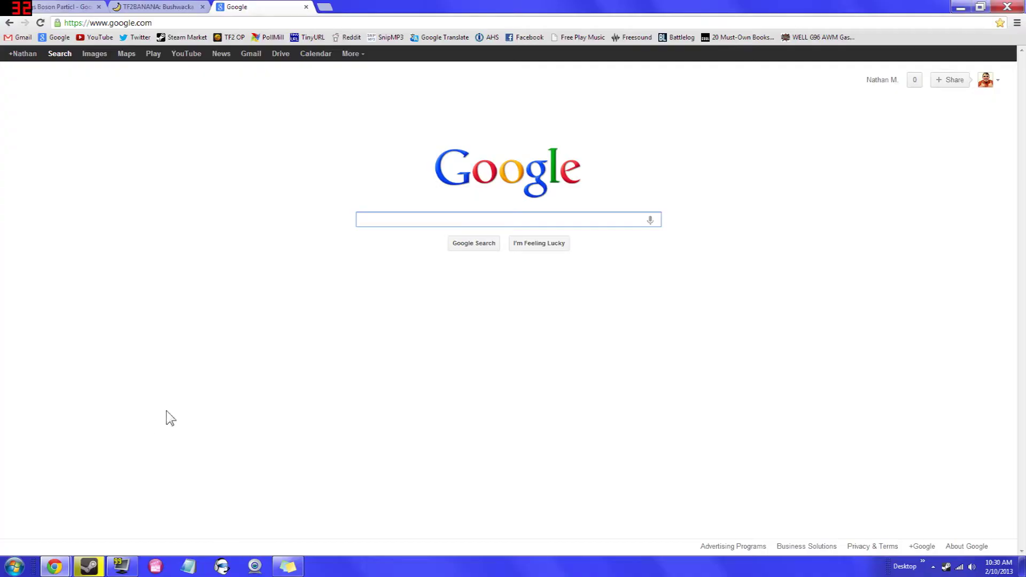
type("winrar")
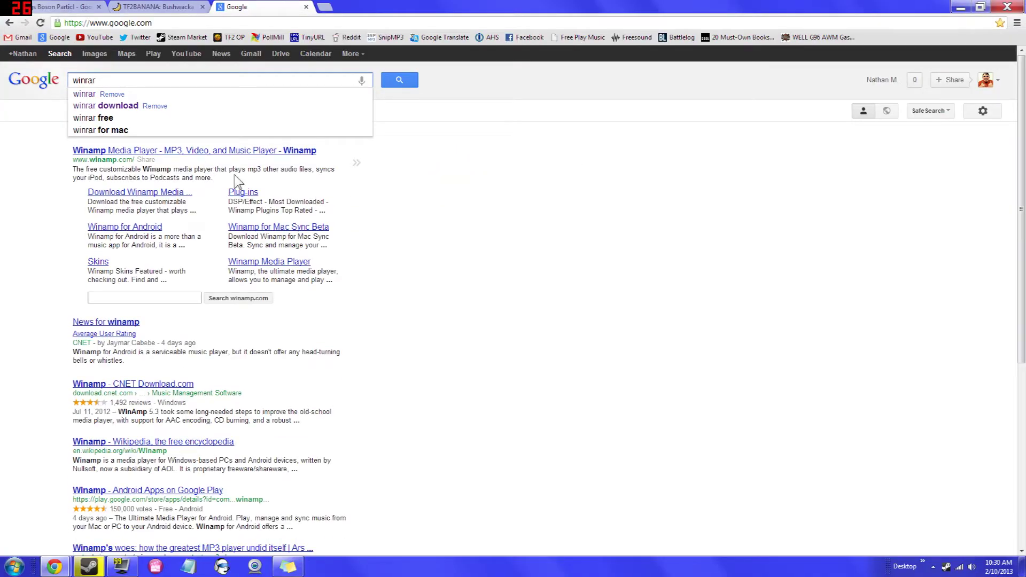
key("Return")
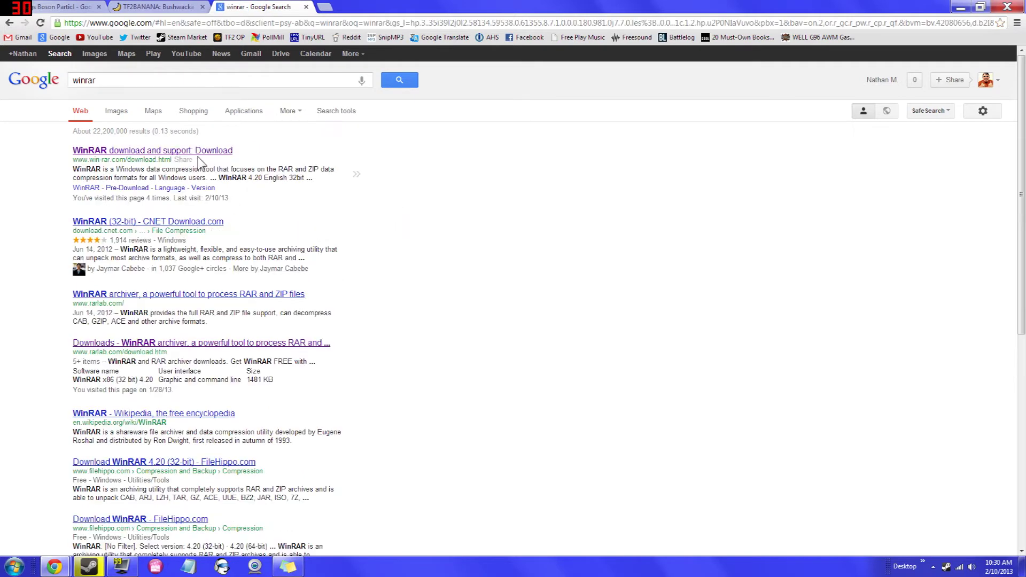
left_click(209, 151)
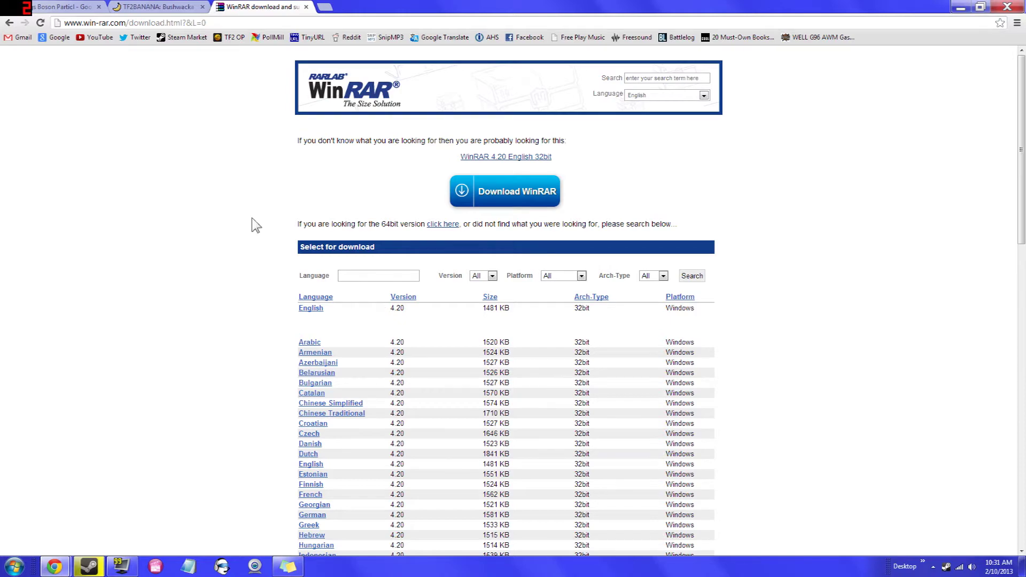
left_click(176, 7)
scroll(87, 348, "up", 15)
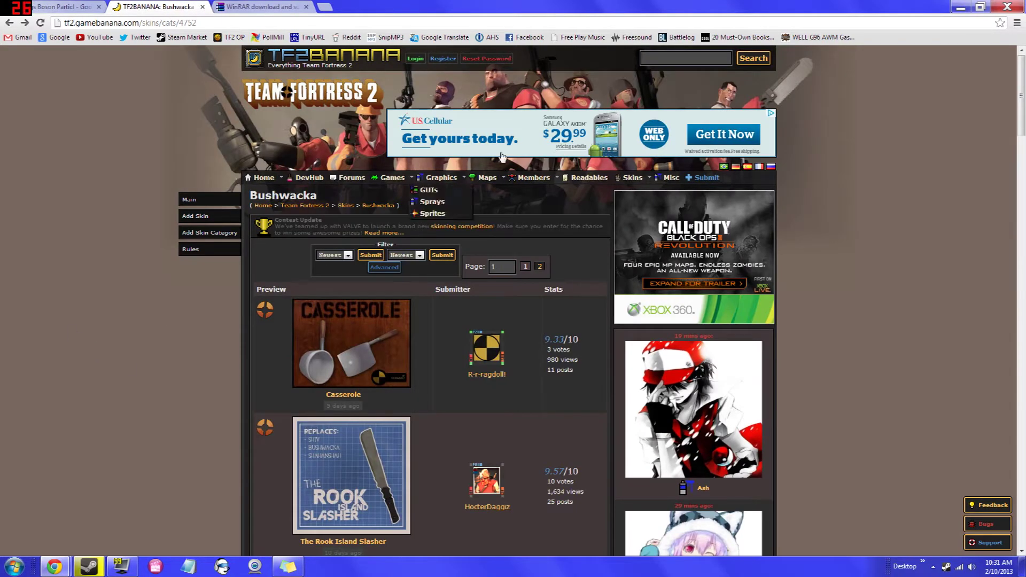
scroll(96, 246, "down", 8)
scroll(94, 273, "up", 2)
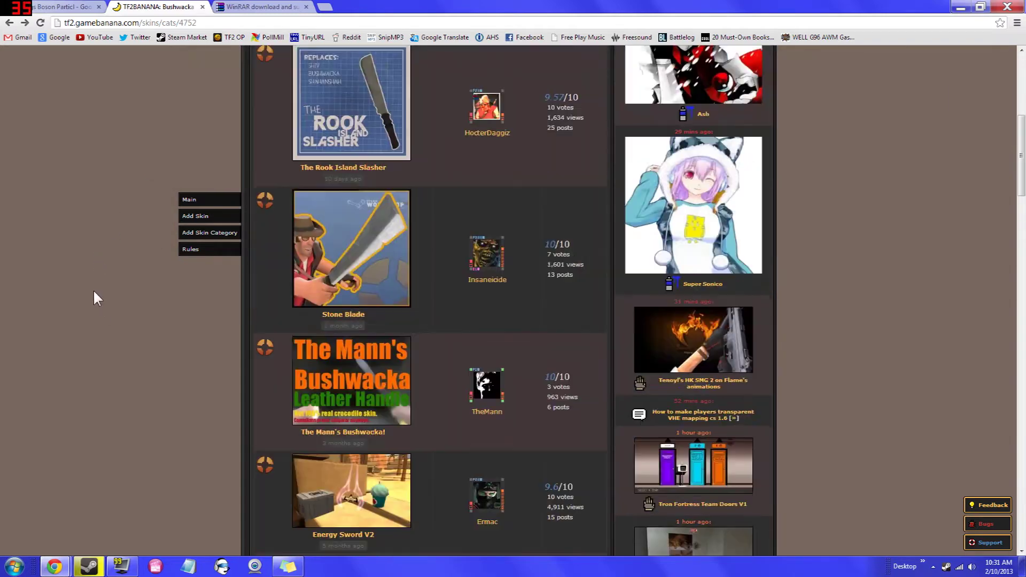
scroll(97, 273, "down", 2)
key("ctrl+Tab")
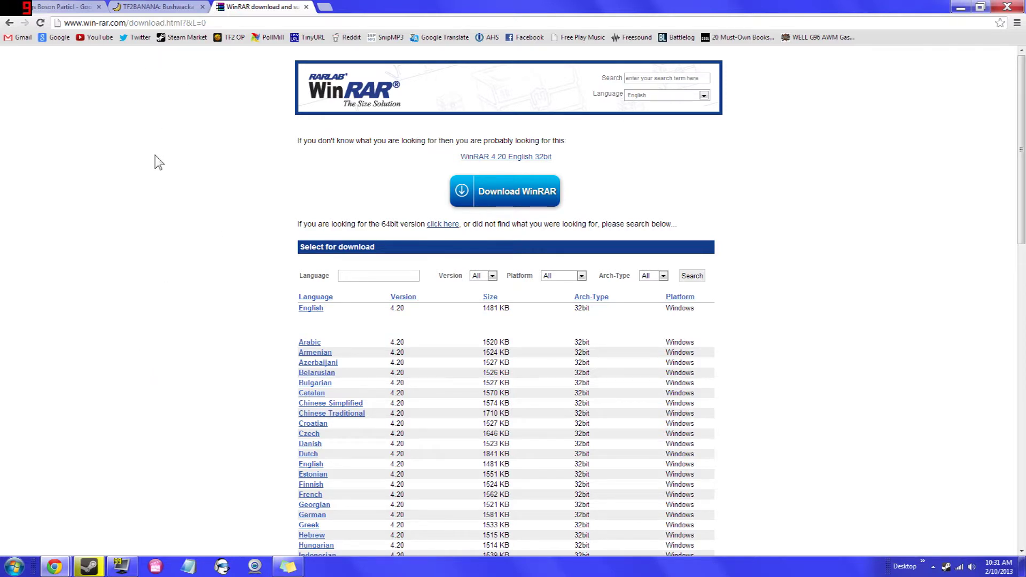
scroll(155, 160, "down", 1)
scroll(153, 181, "down", 1)
scroll(150, 188, "up", 2)
scroll(183, 283, "down", 6)
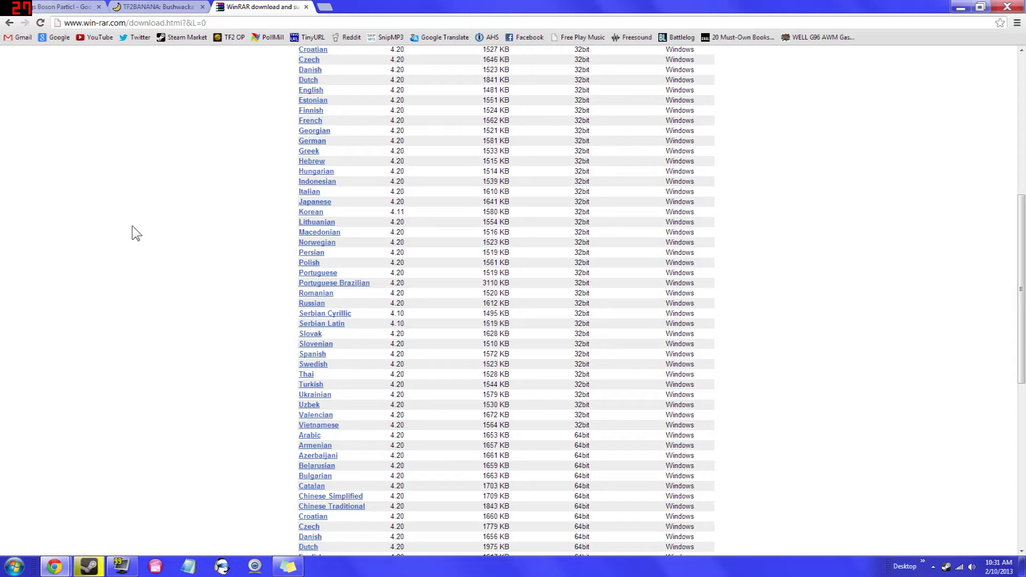
scroll(123, 235, "up", 2)
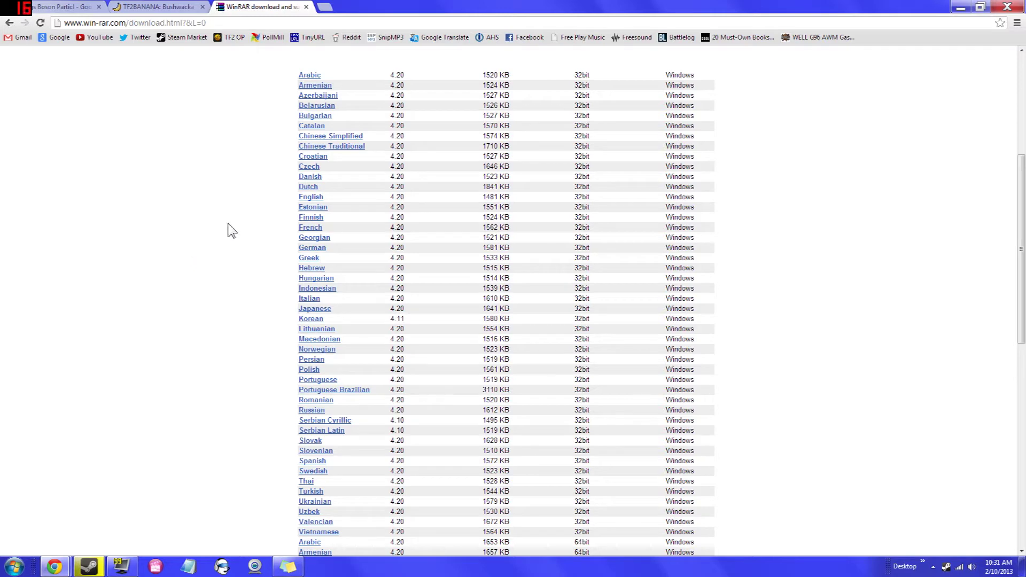
scroll(211, 264, "up", 5)
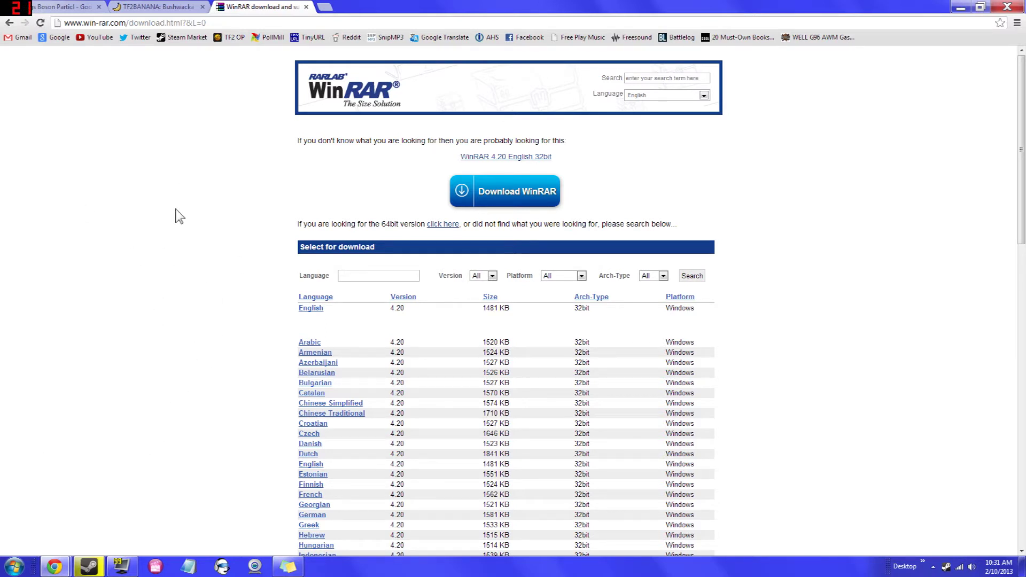
left_click(306, 7)
Load gamebanana.com in a new browser tab.
scroll(81, 221, "up", 7)
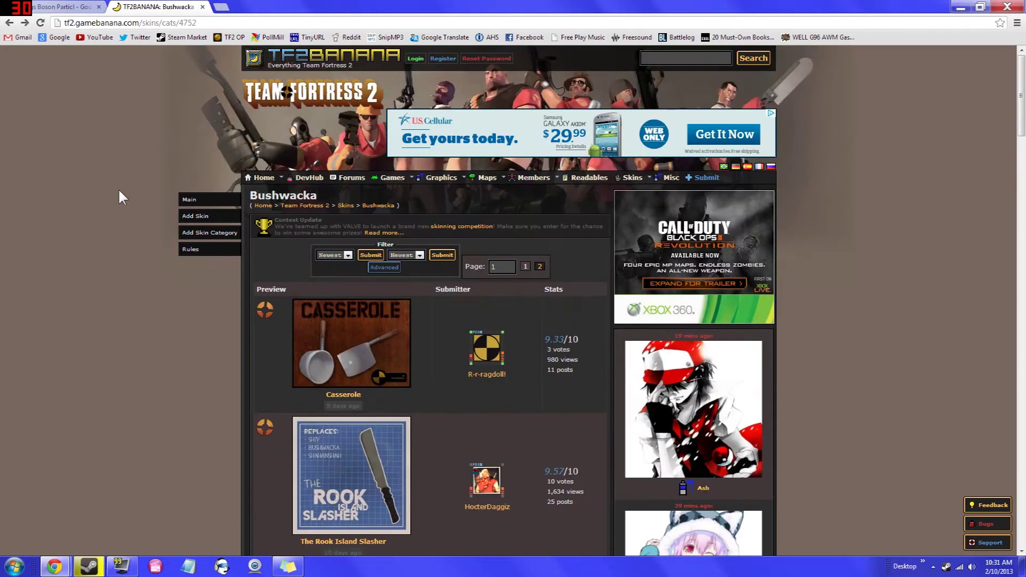
left_click(223, 7)
type("gamebanana.com")
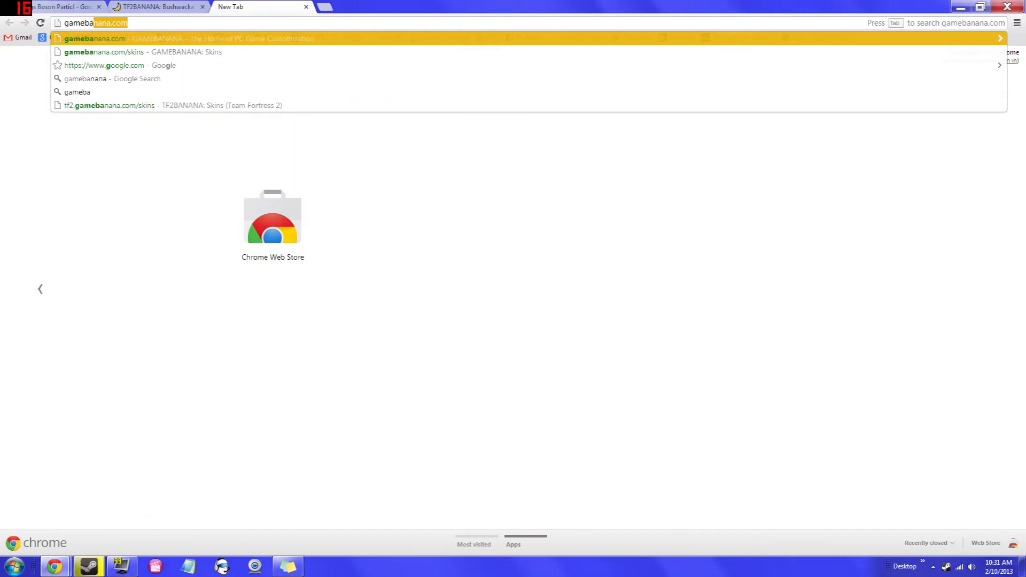
key("Return")
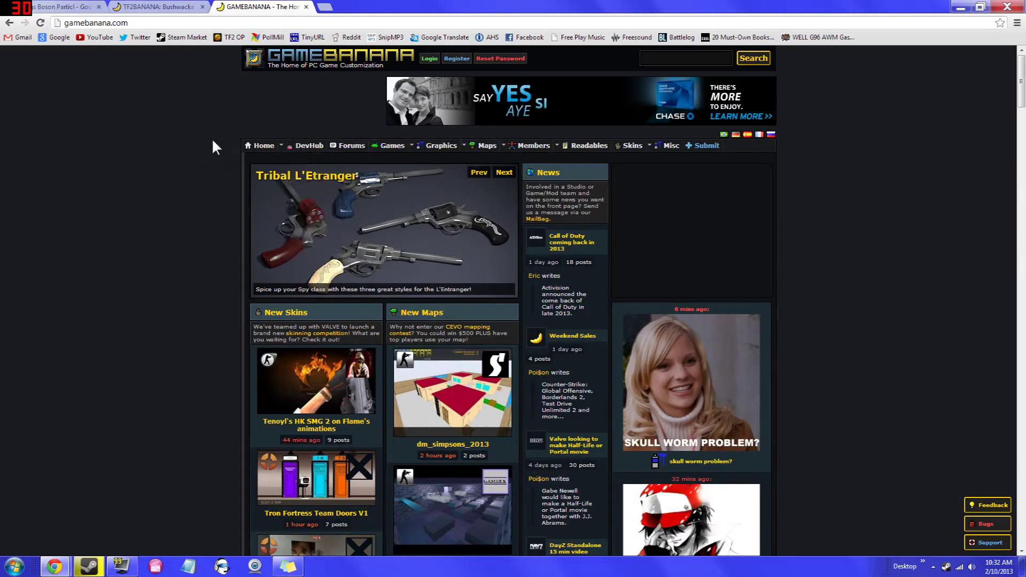
Browse the GameBanana homepage, scrolling down and back up.
mouse_move(427, 144)
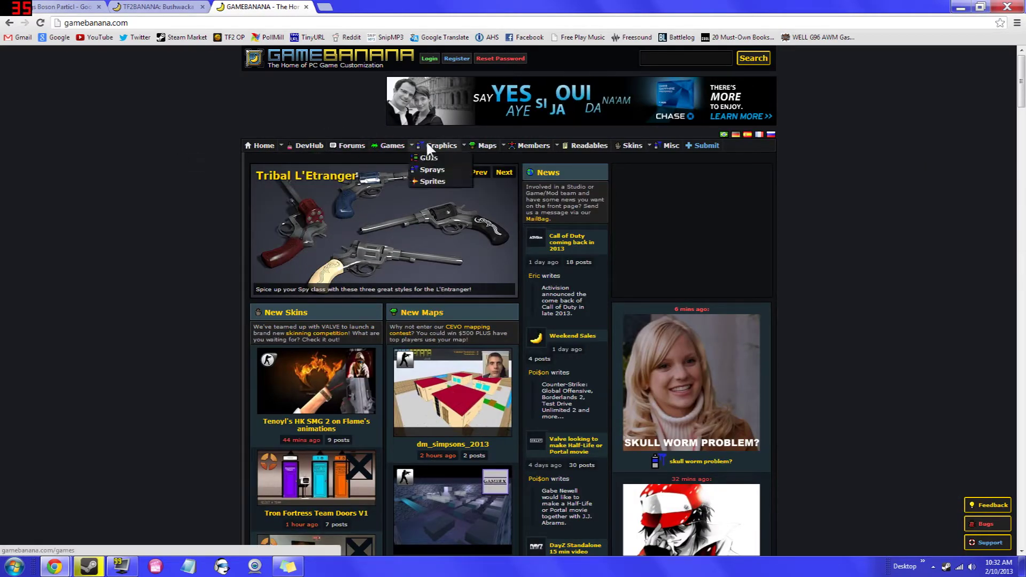
mouse_move(669, 145)
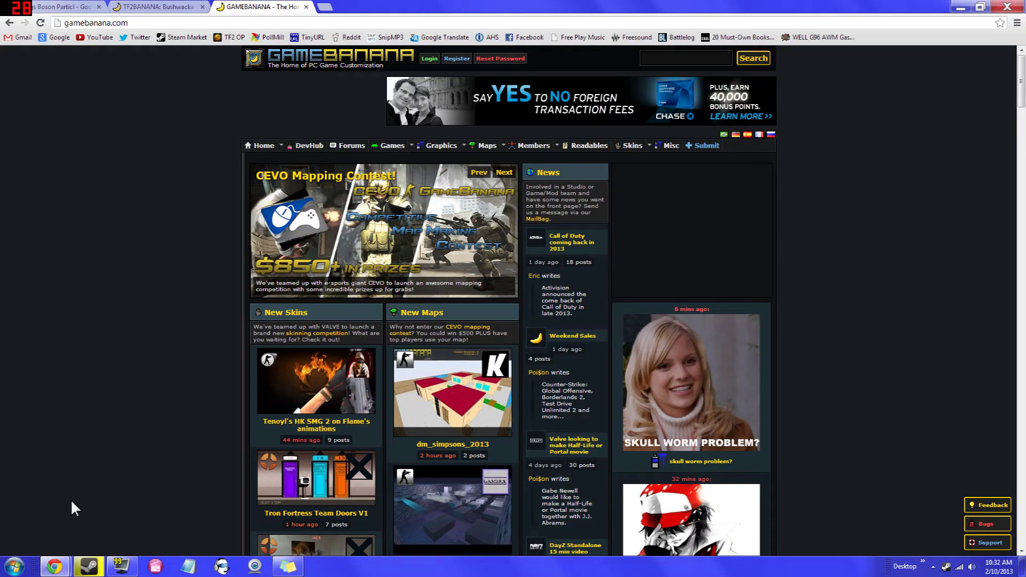
scroll(130, 338, "down", 14)
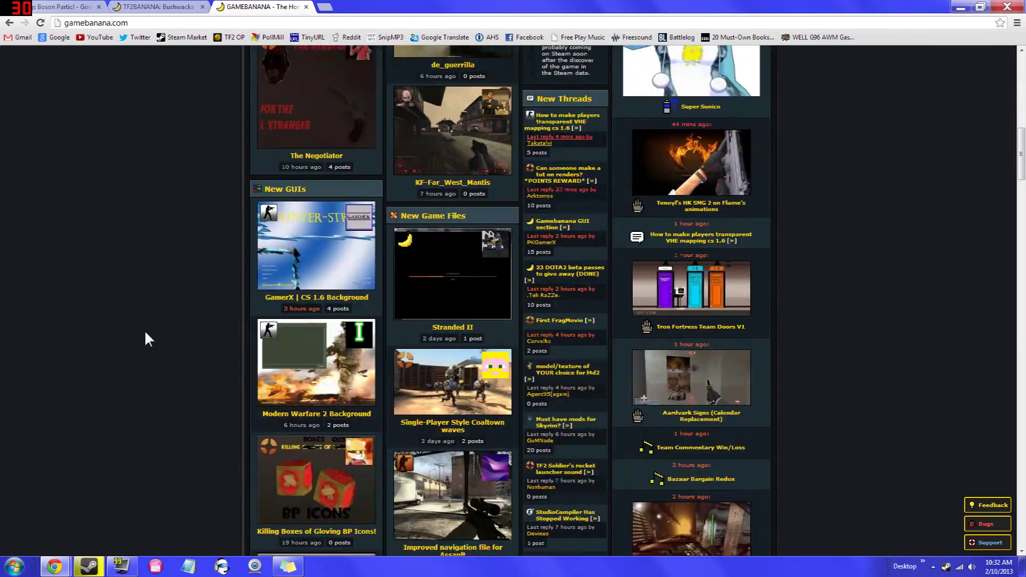
scroll(133, 321, "down", 14)
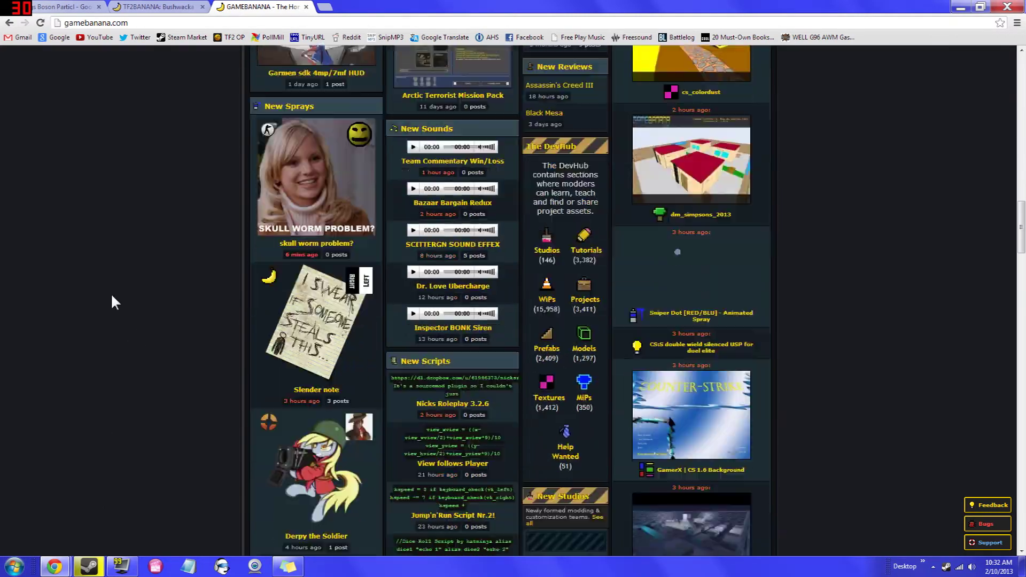
scroll(110, 293, "down", 4)
scroll(110, 293, "up", 20)
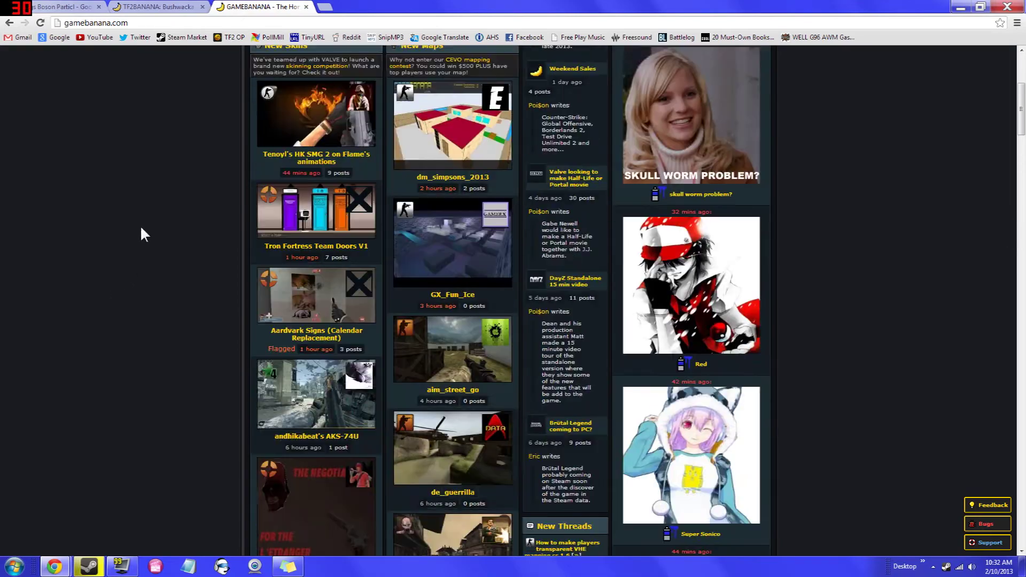
scroll(141, 229, "up", 3)
Close the GameBanana homepage tab and scroll down through the TF2BANANA Bushwacka skins list.
left_click(307, 7)
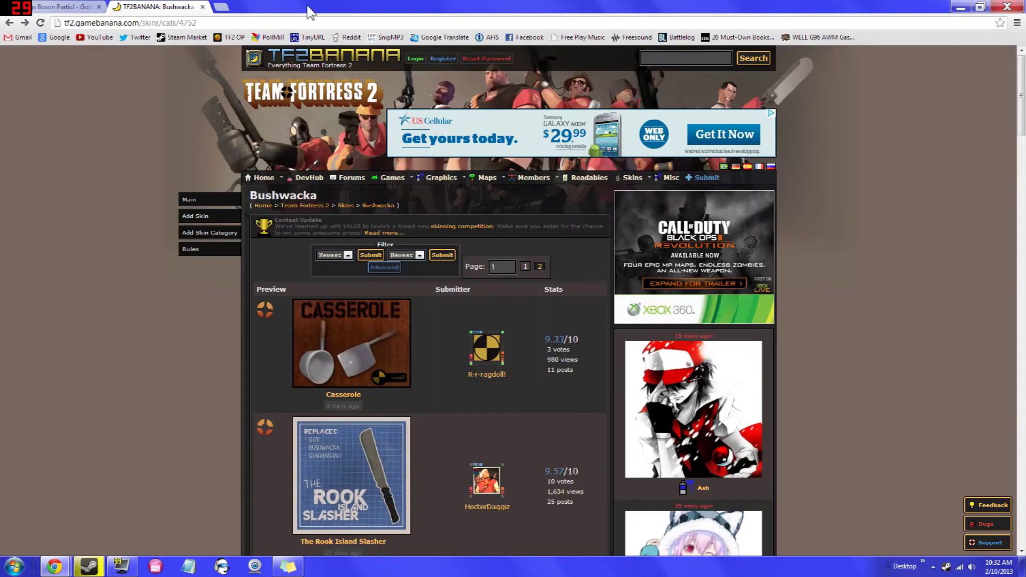
scroll(440, 388, "down", 2)
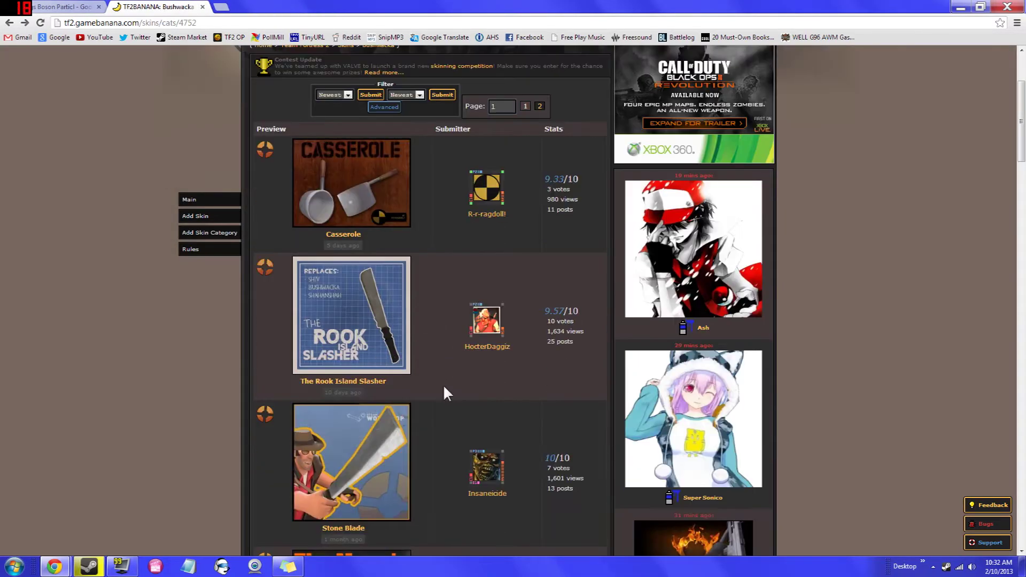
scroll(447, 389, "up", 2)
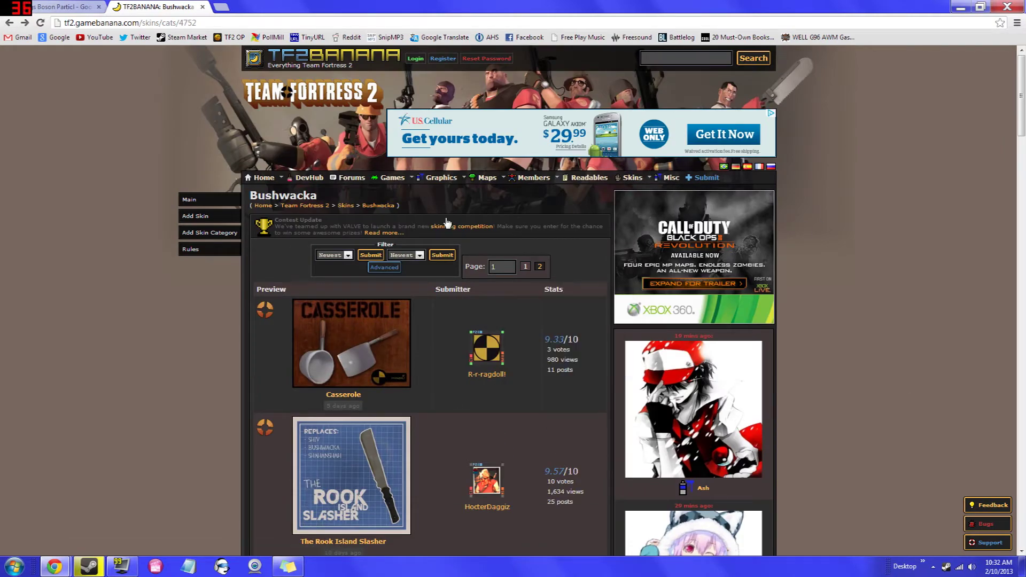
scroll(435, 295, "down", 5)
scroll(434, 304, "up", 5)
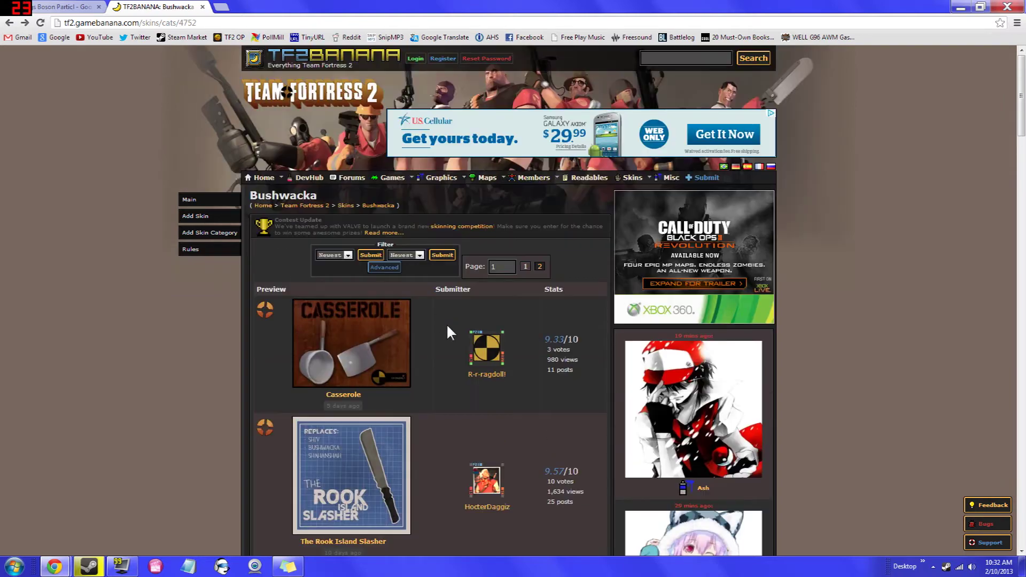
scroll(454, 368, "down", 8)
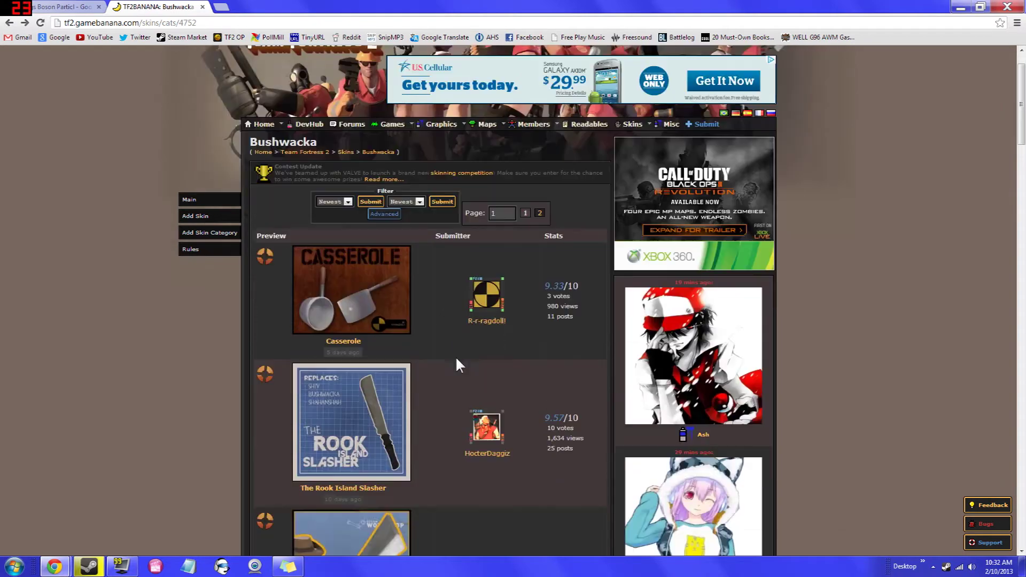
scroll(457, 369, "down", 6)
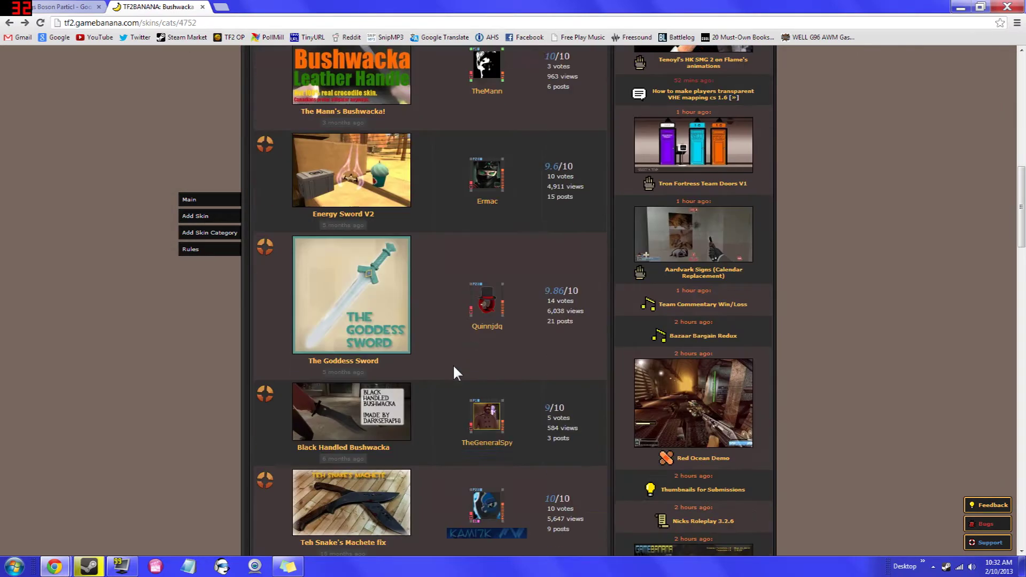
scroll(451, 374, "up", 14)
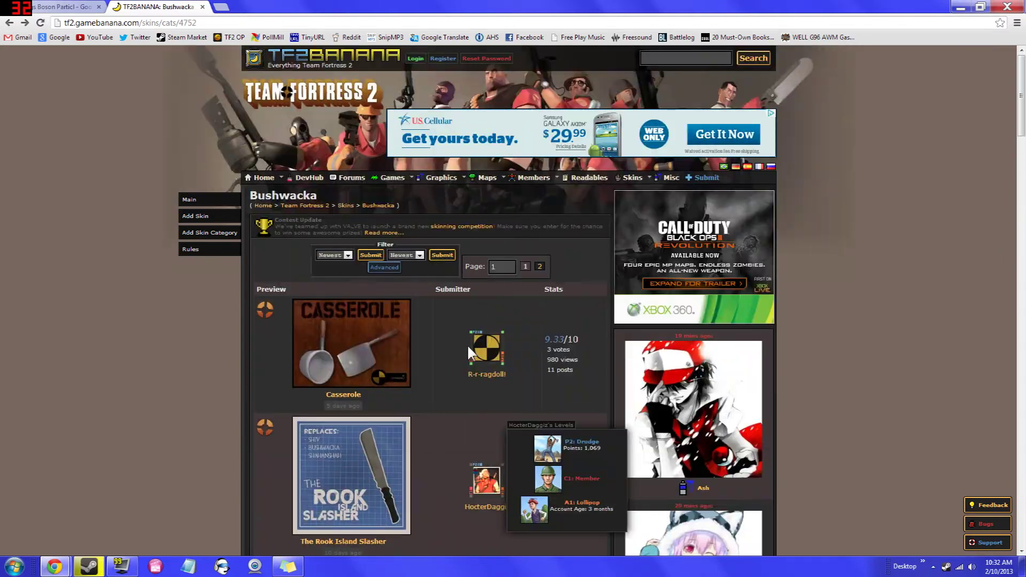
scroll(433, 335, "down", 5)
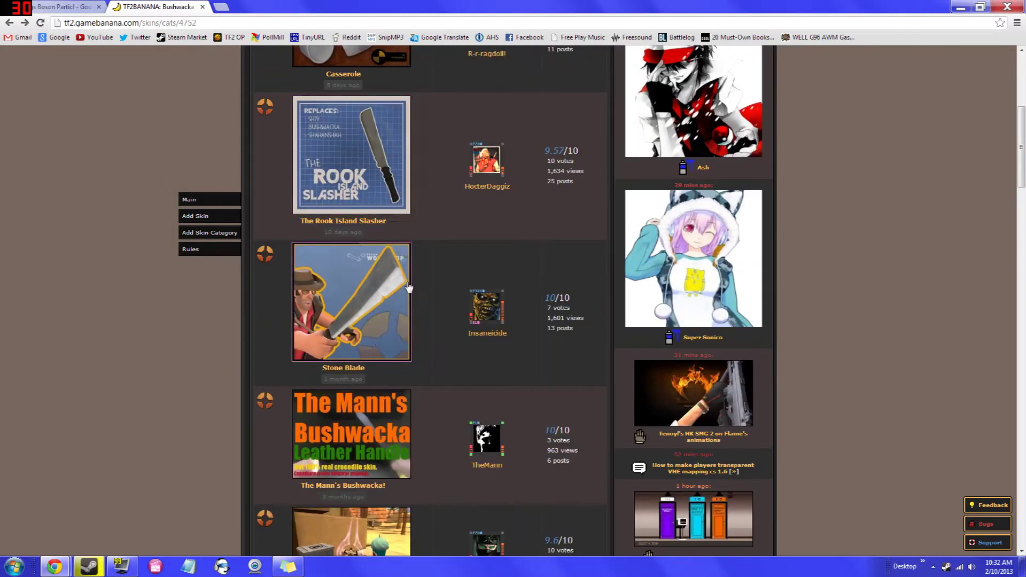
scroll(408, 287, "down", 4)
scroll(432, 269, "down", 4)
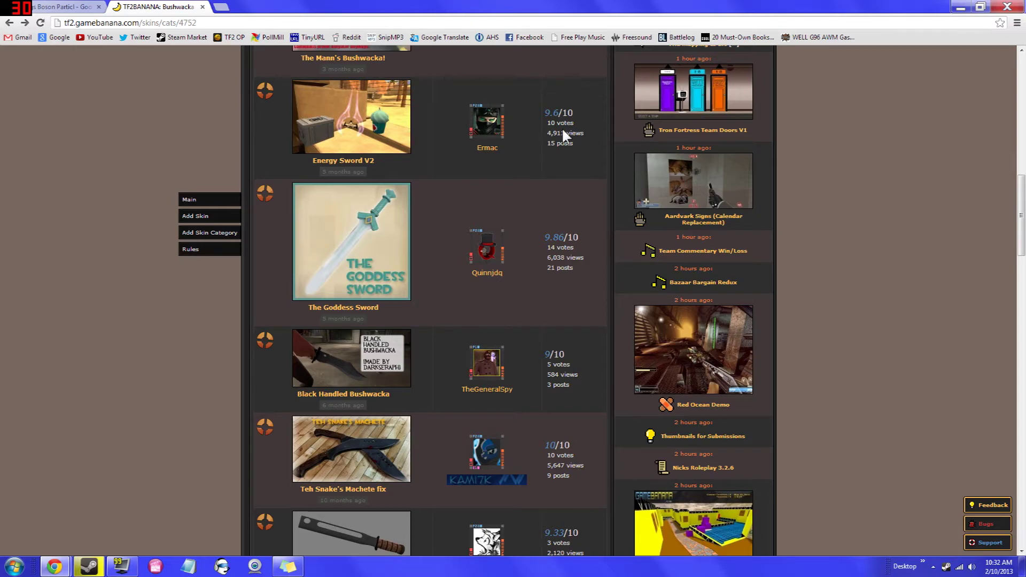
Scroll to the last entries, then back up and open The Goddess Sword skin page.
scroll(447, 241, "down", 20)
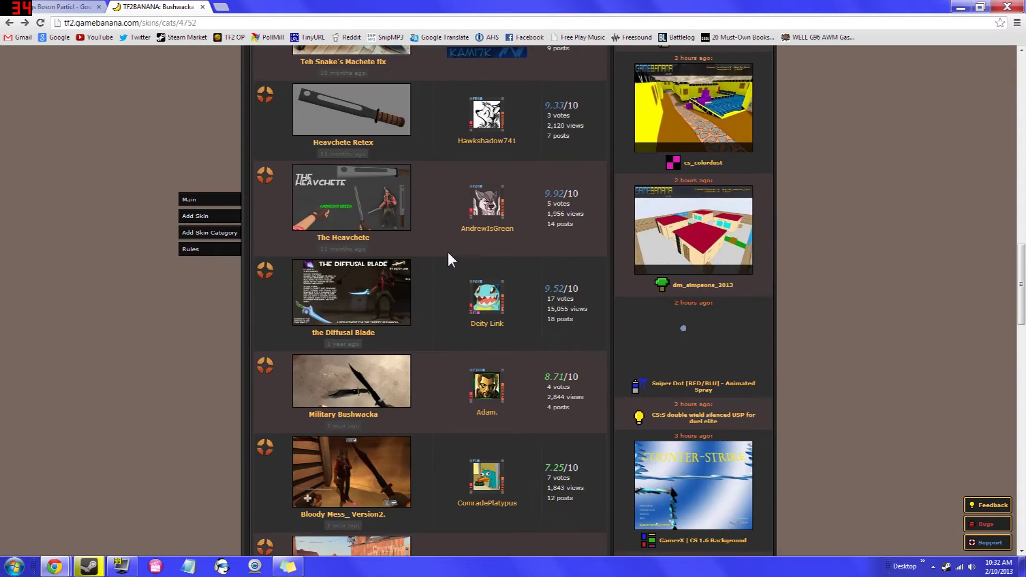
scroll(446, 252, "down", 8)
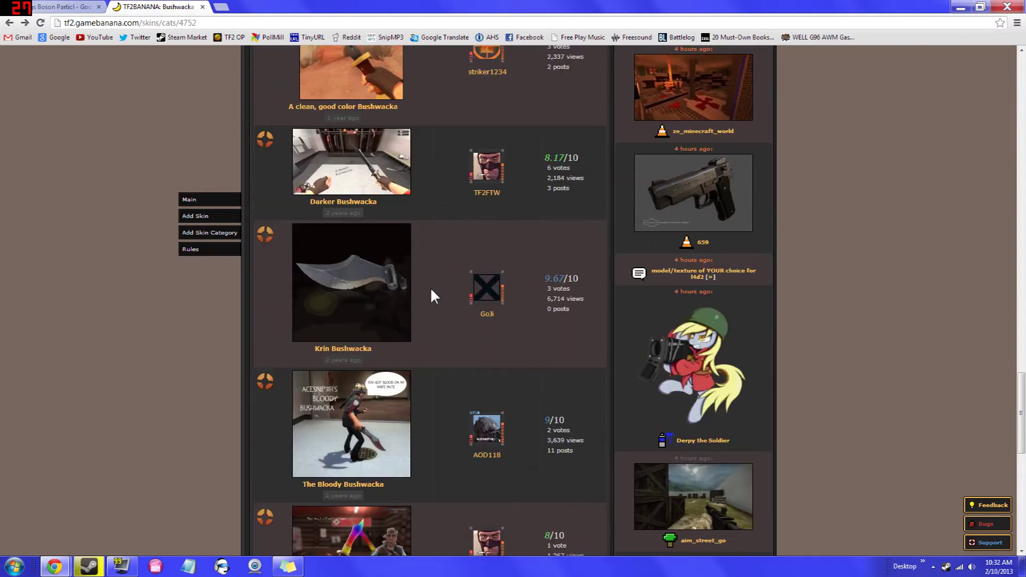
scroll(431, 287, "up", 7)
scroll(431, 292, "down", 15)
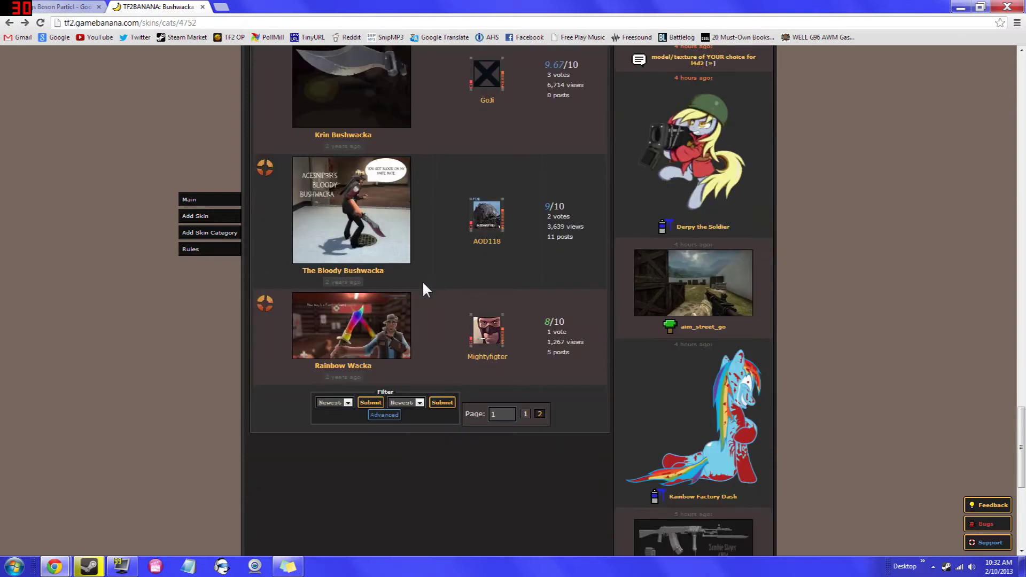
scroll(422, 289, "up", 15)
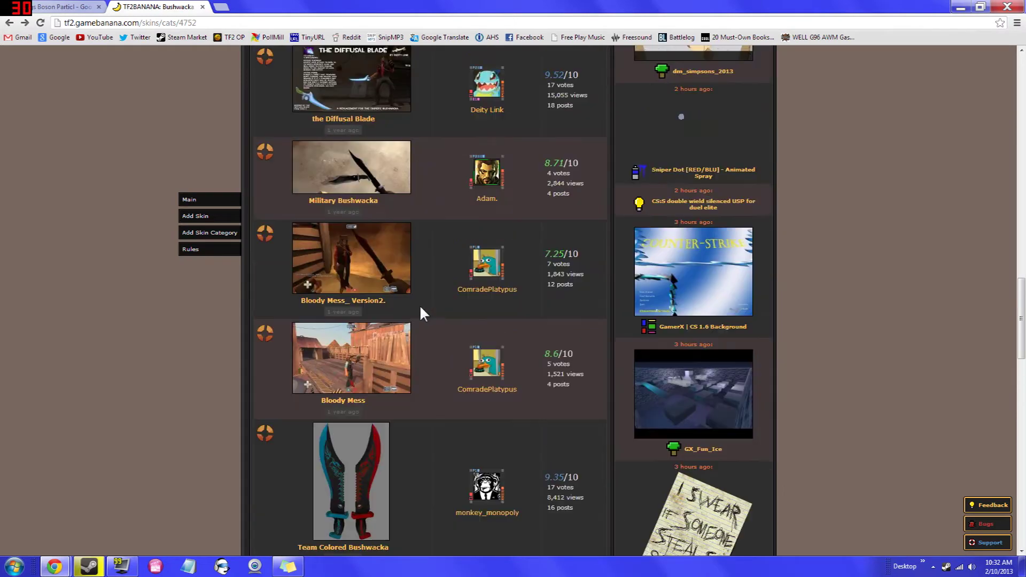
scroll(421, 309, "up", 7)
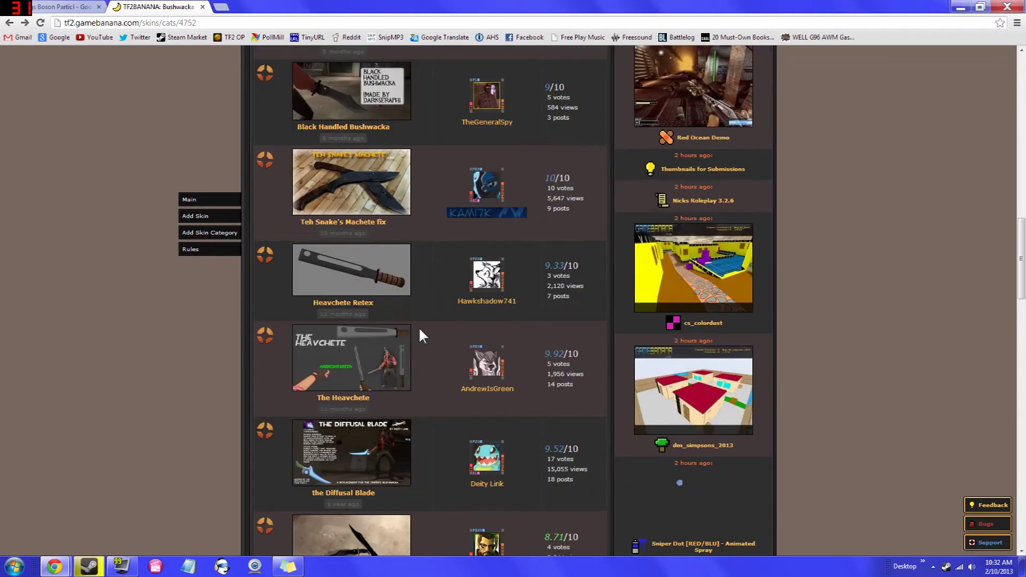
scroll(421, 332, "up", 4)
scroll(426, 333, "up", 1)
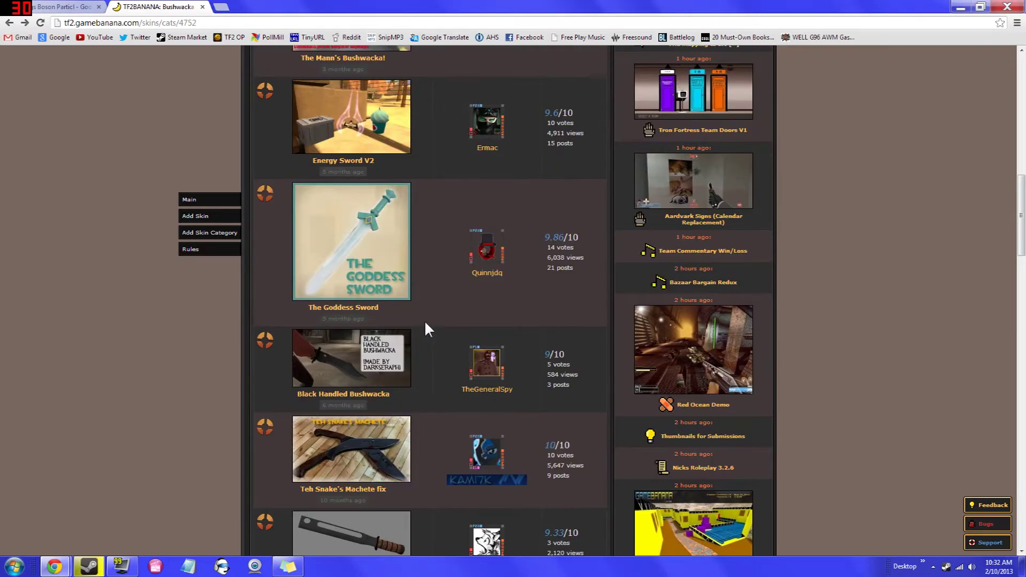
left_click(358, 312)
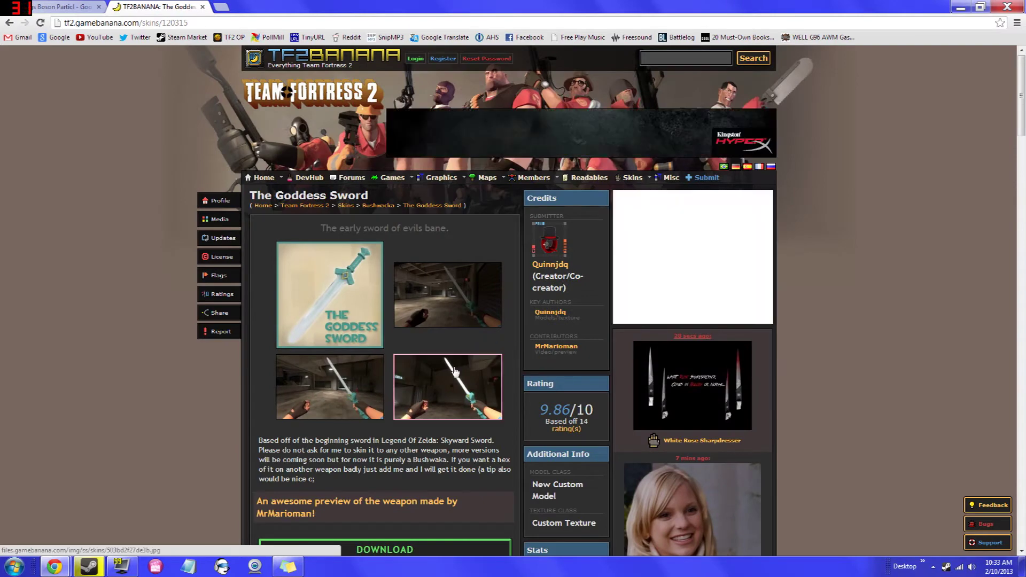
Download The Goddess Sword archive godess_2.rar and return to its skin page.
scroll(454, 371, "down", 6)
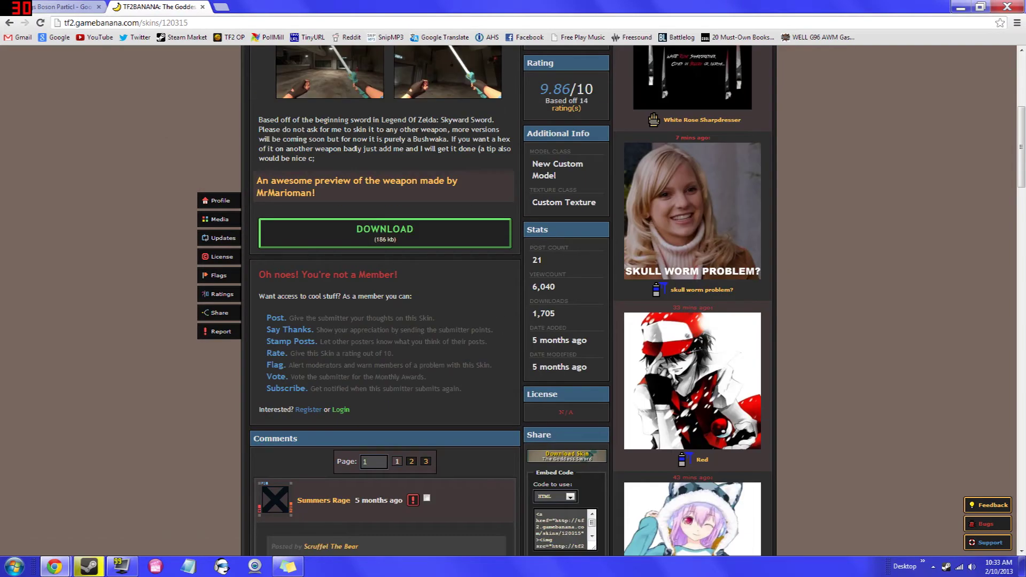
left_click(377, 232)
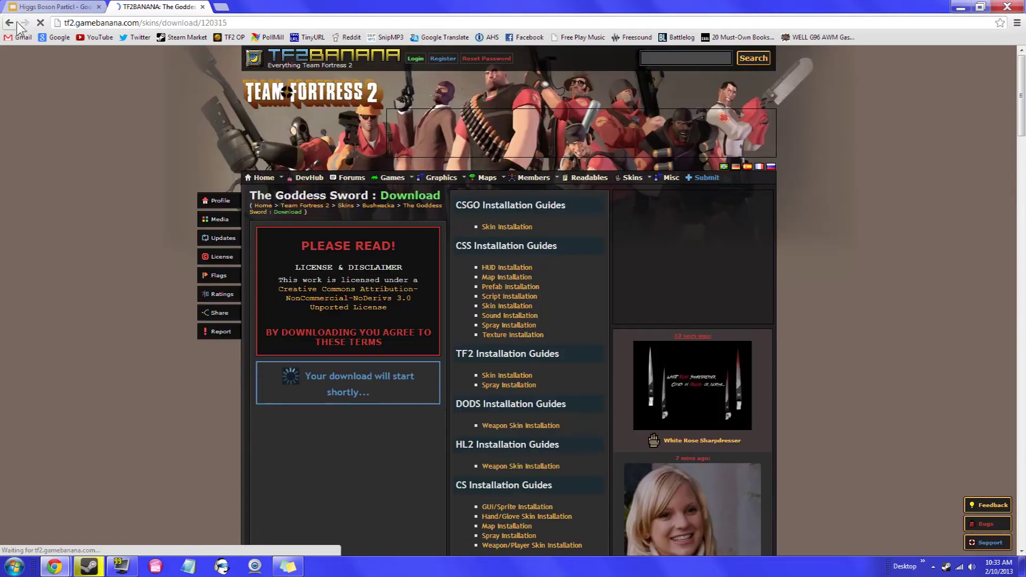
scroll(162, 301, "down", 1)
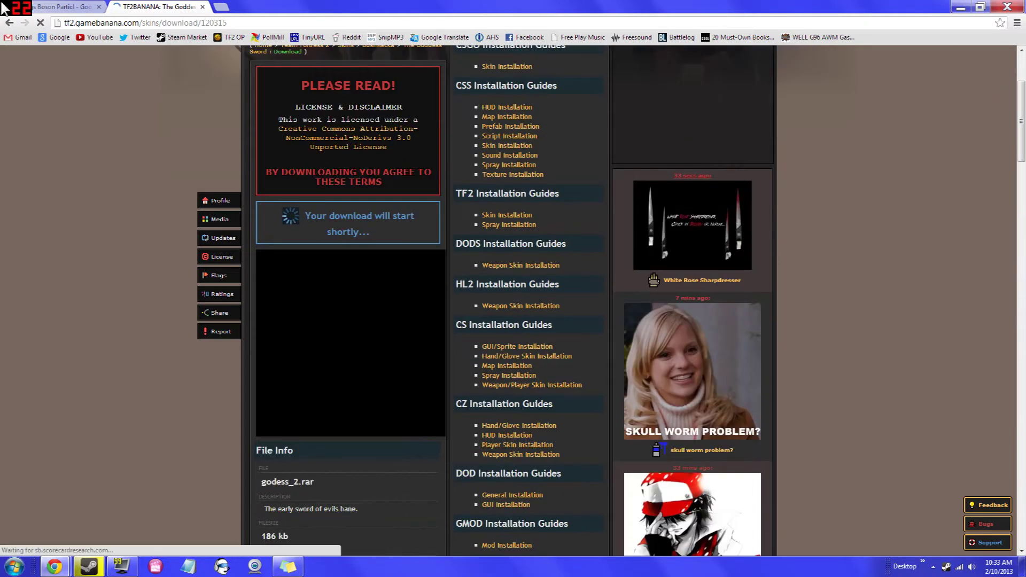
left_click(9, 23)
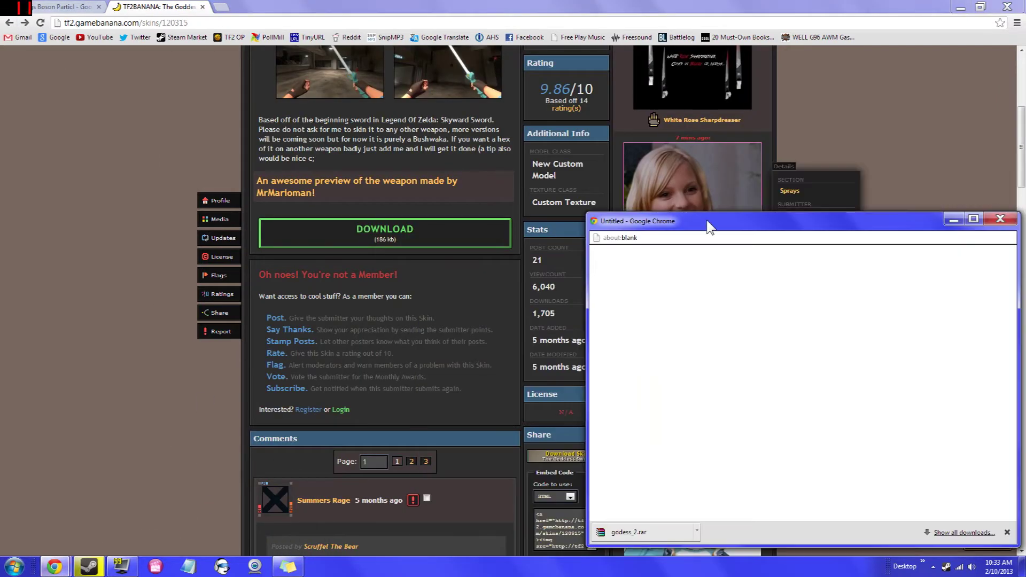
Show the downloaded godess_2.rar in its Downloads folder.
left_click_drag(710, 222, 241, 120)
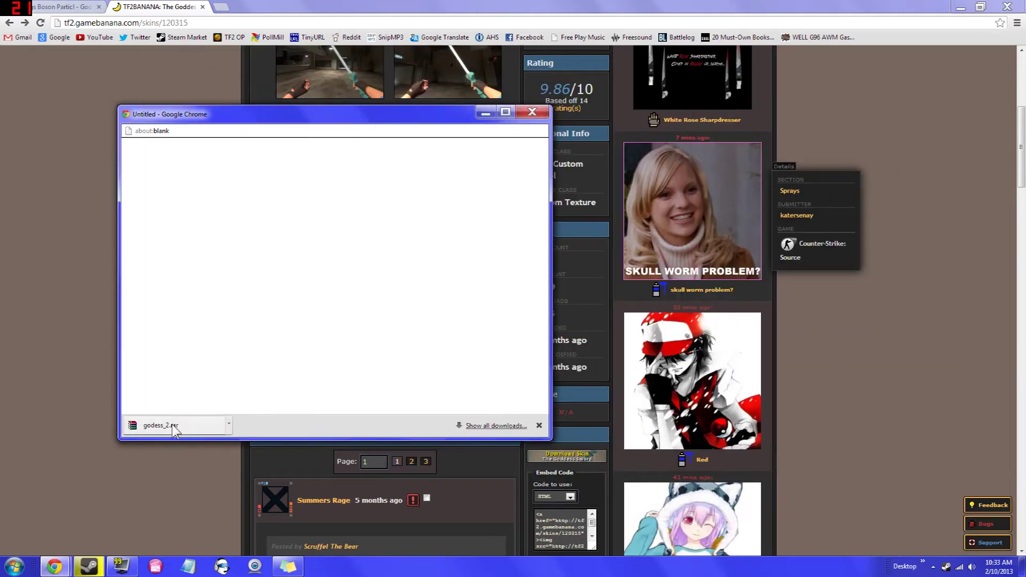
left_click(229, 425)
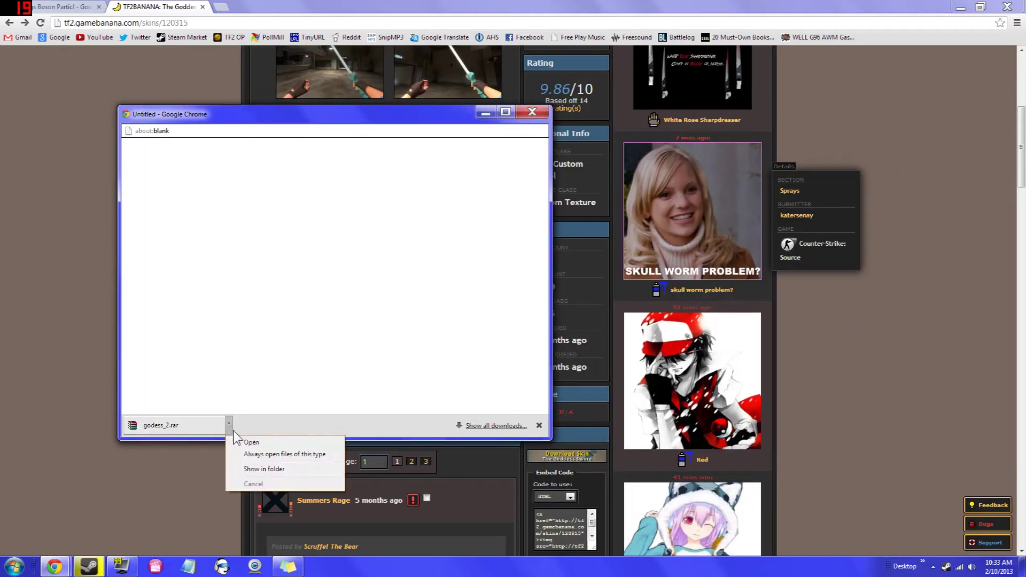
left_click(251, 469)
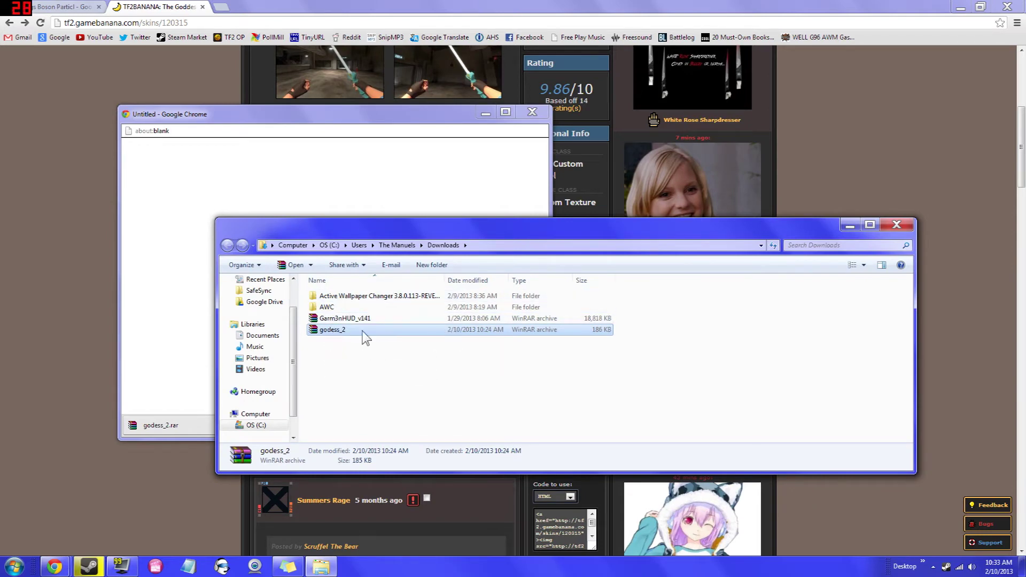
Extract godess_2.rar directly into Downloads, producing the materials and models folders.
right_click(335, 330)
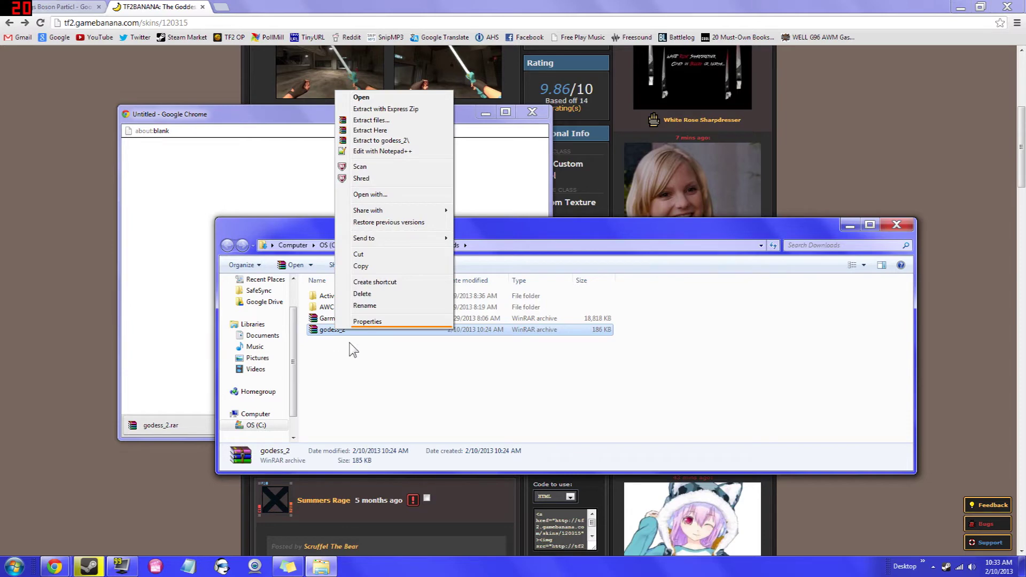
left_click(374, 131)
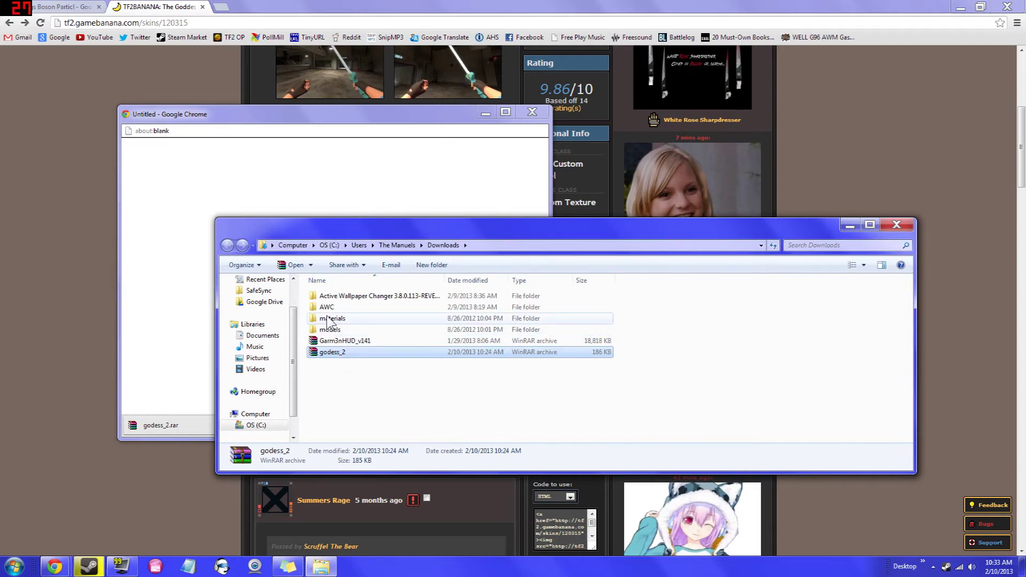
left_click_drag(331, 319, 360, 393)
left_click(359, 393)
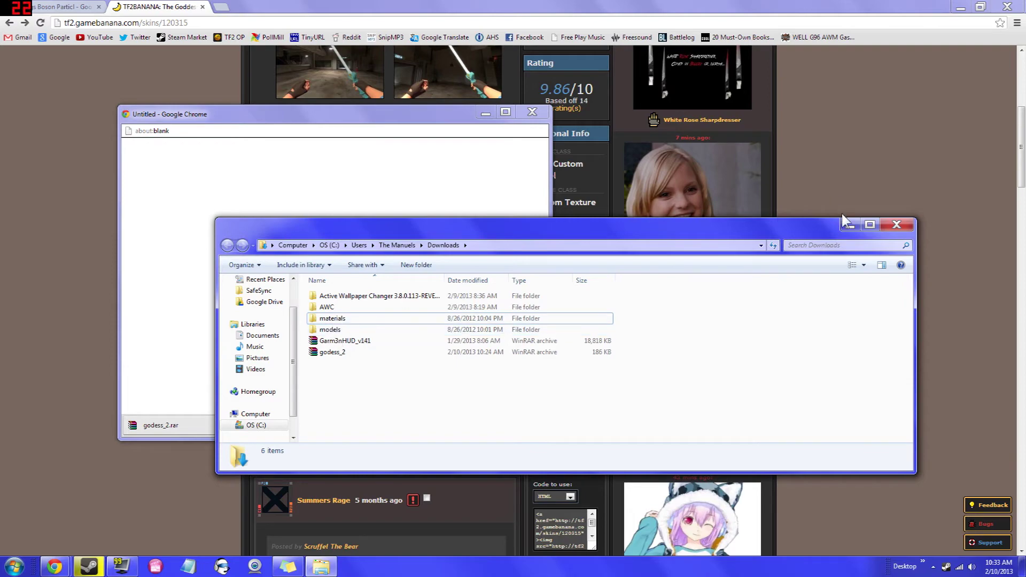
Minimize the Downloads folder, the download window and Chrome to reveal the desktop.
left_click(850, 225)
left_click(486, 114)
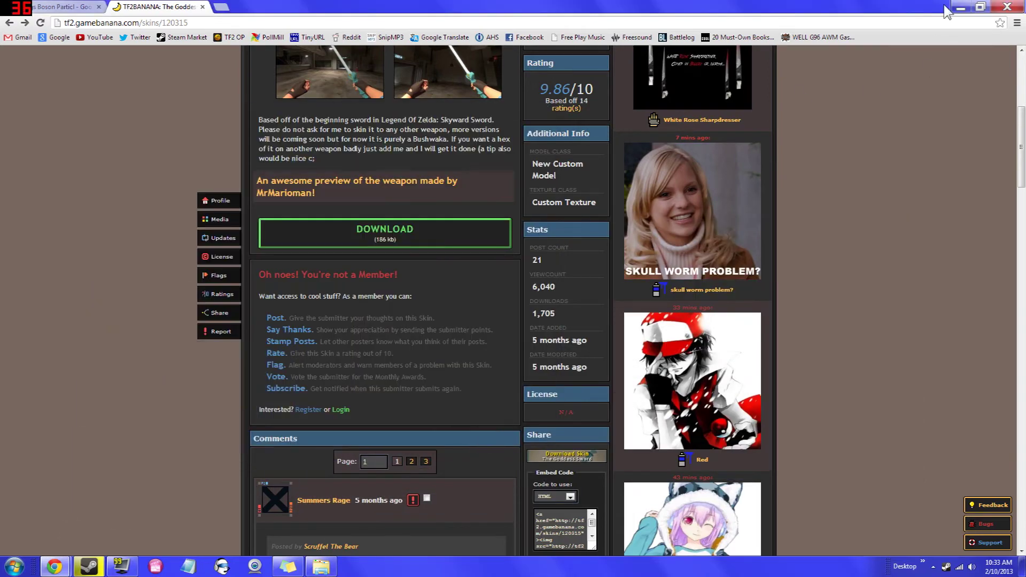
left_click(960, 7)
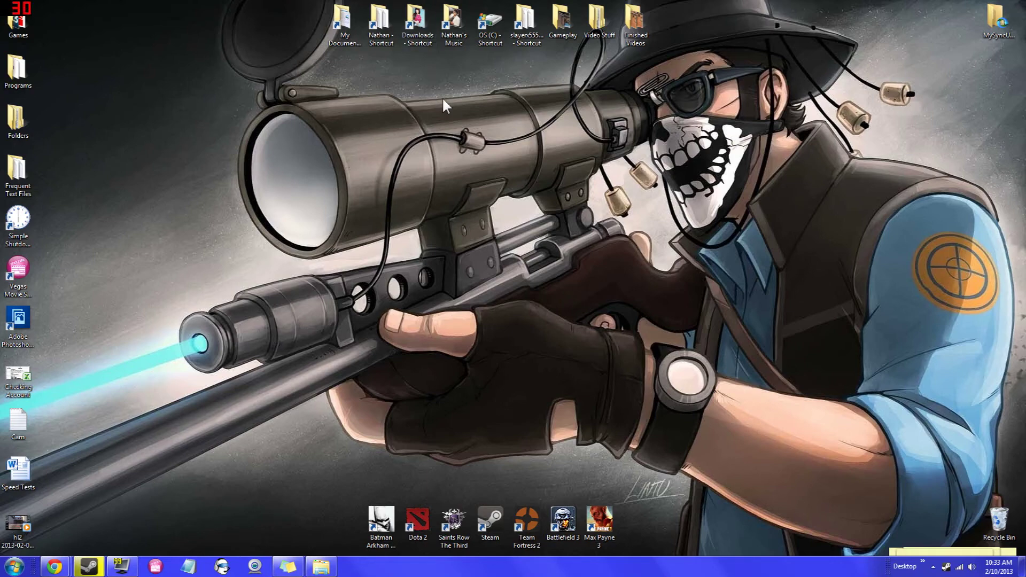
Open the Steam steamapps account folder from its desktop shortcut, showing team fortress 2.
double_click(526, 21)
left_click_drag(436, 246, 287, 186)
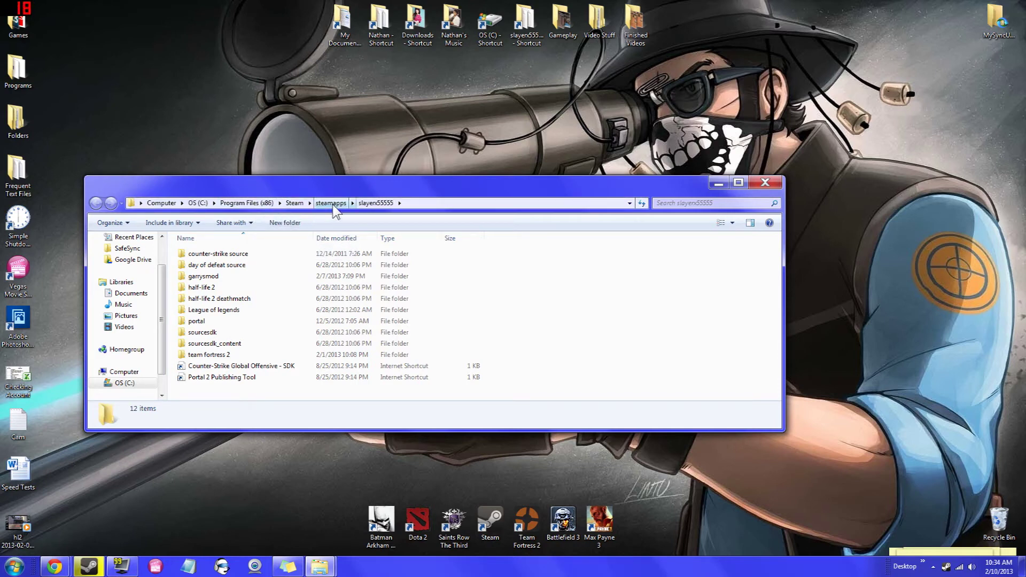
left_click(384, 203)
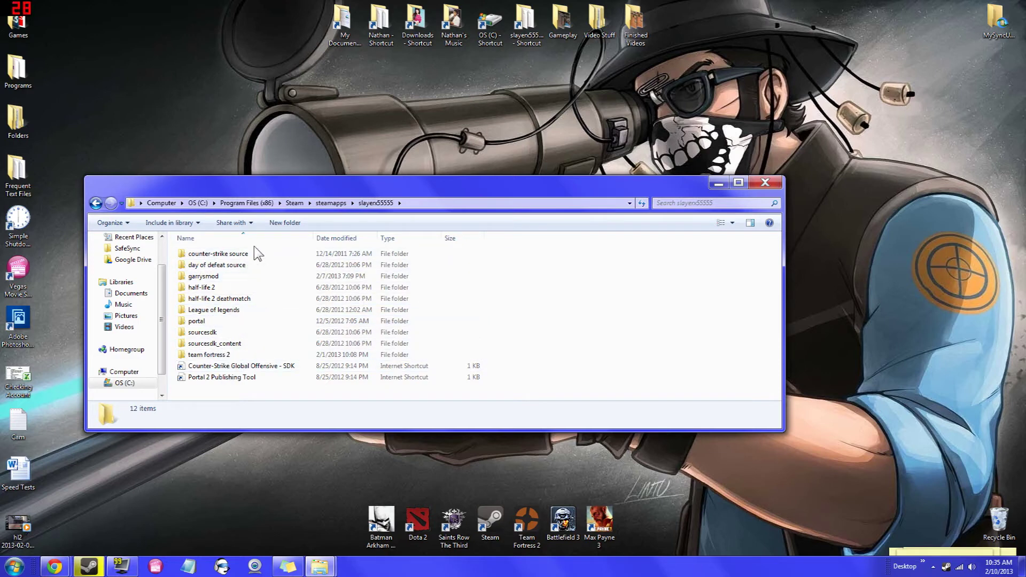
double_click(215, 357)
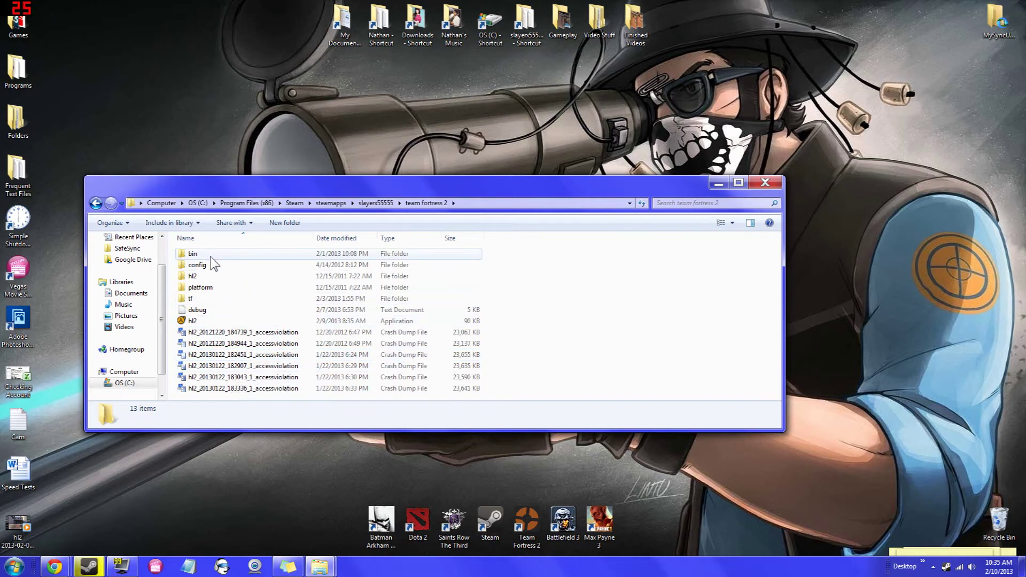
double_click(202, 298)
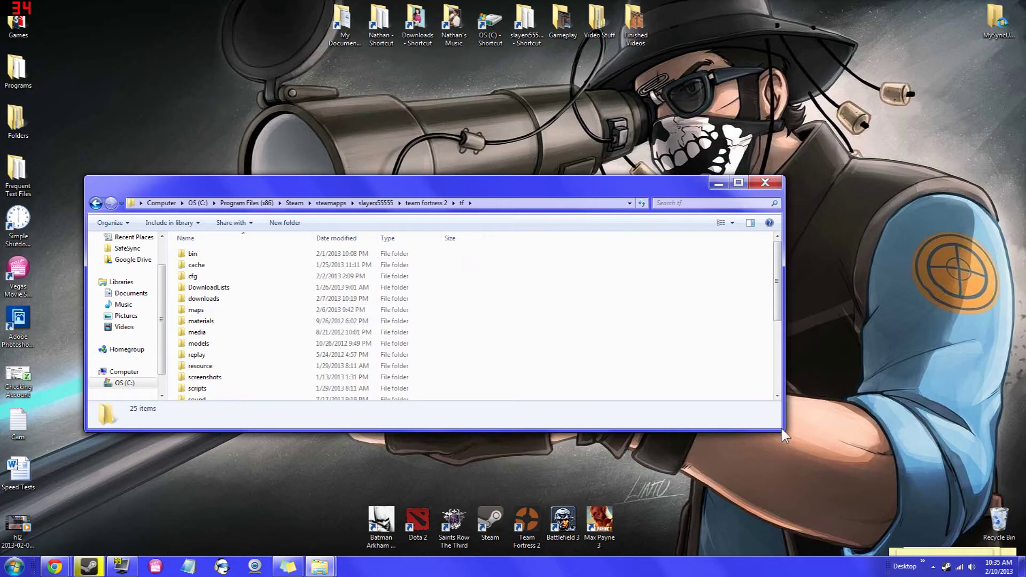
left_click_drag(780, 431, 788, 503)
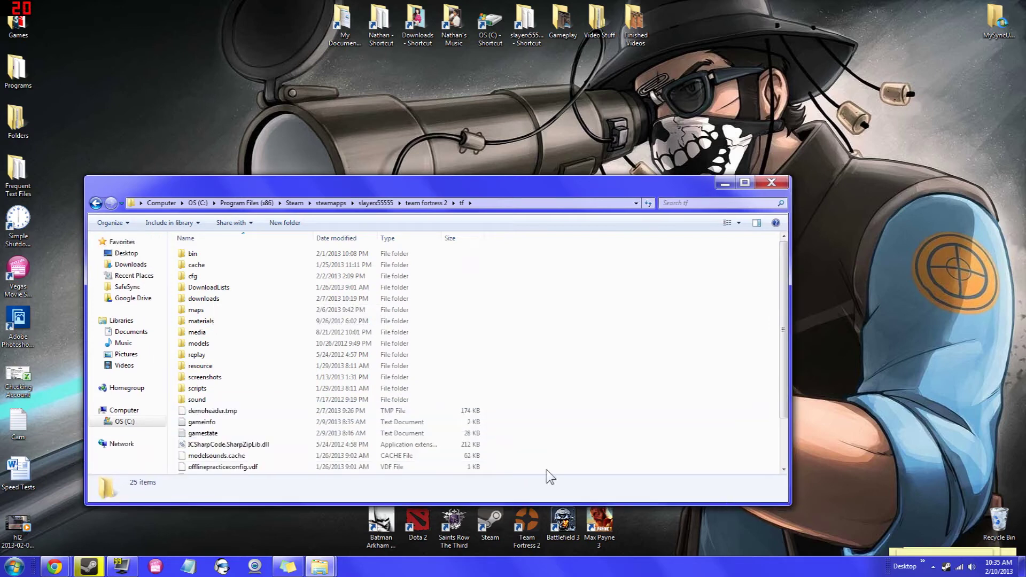
left_click(203, 369)
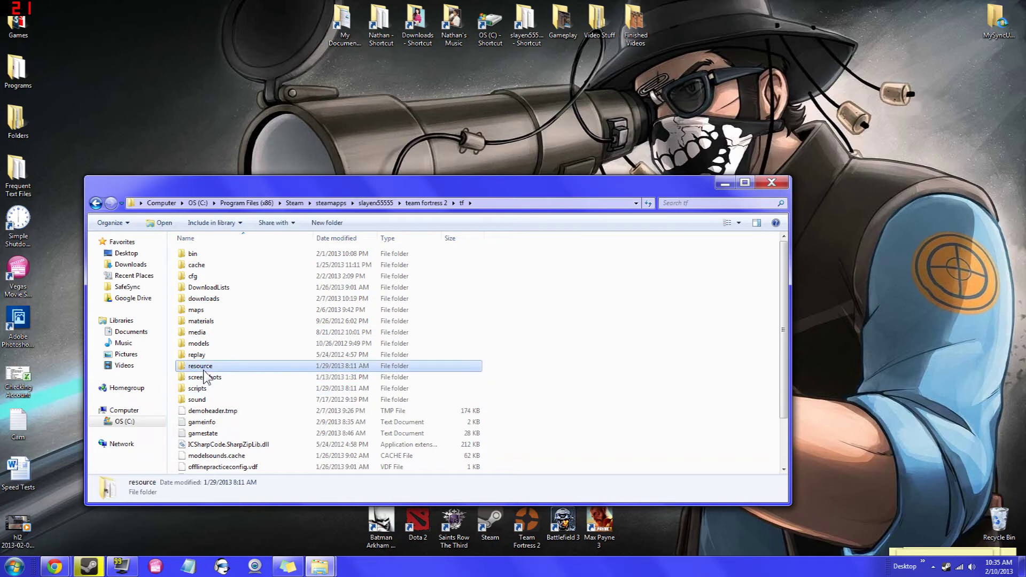
left_click(203, 389, "ctrl")
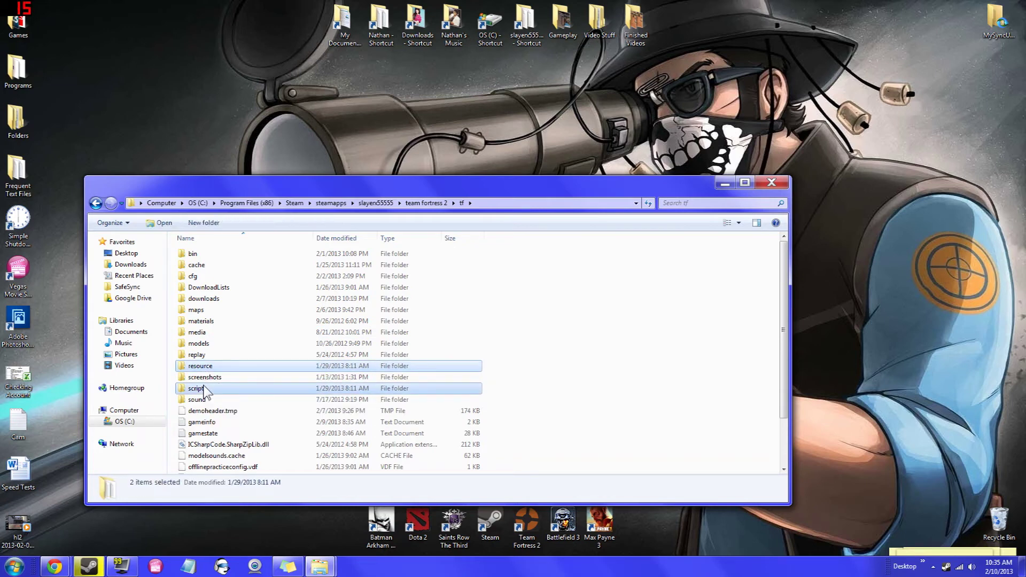
left_click(591, 355)
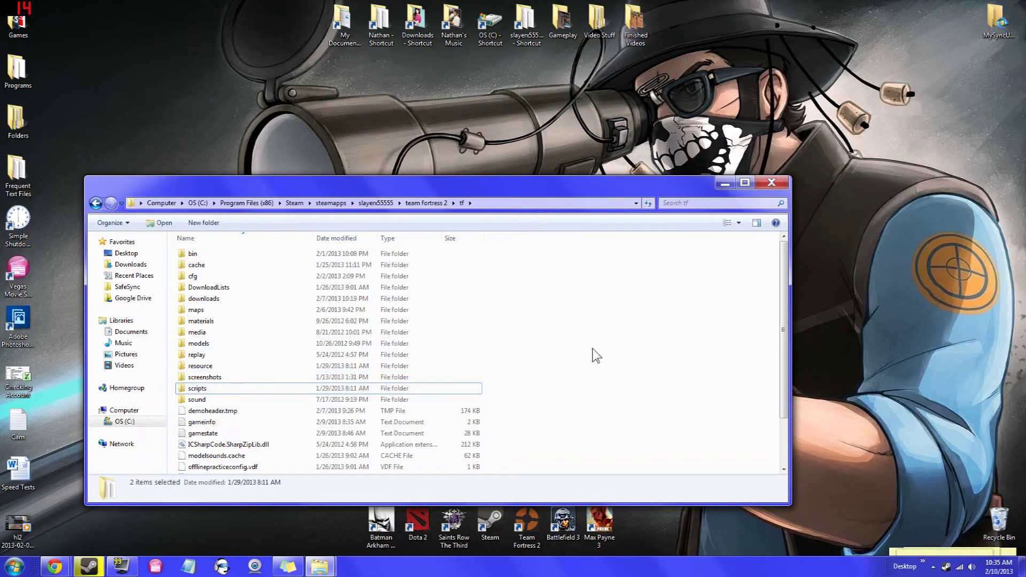
left_click(194, 276)
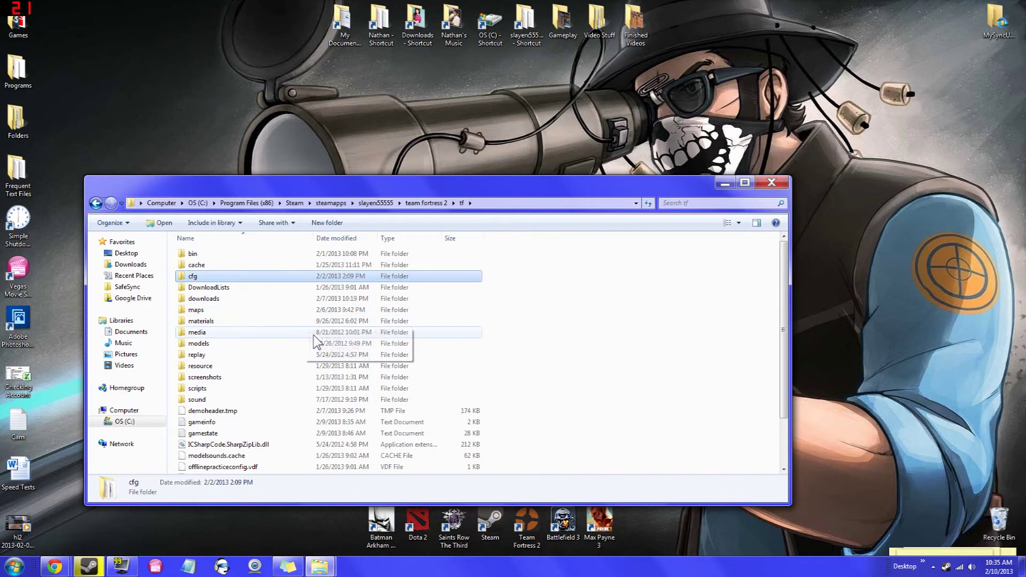
left_click(201, 321)
left_click(198, 344, "ctrl")
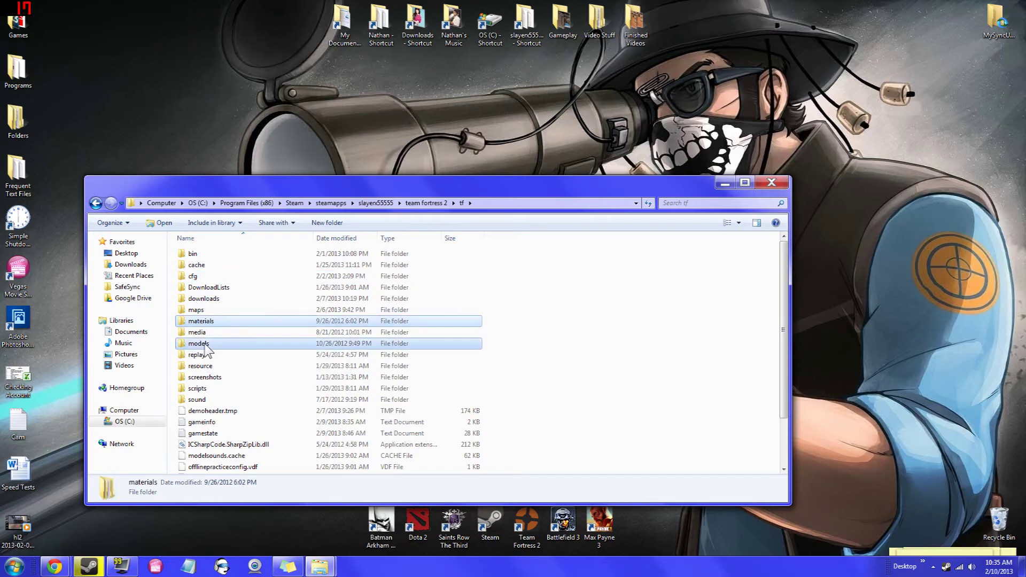
left_click(552, 384)
mouse_move(318, 568)
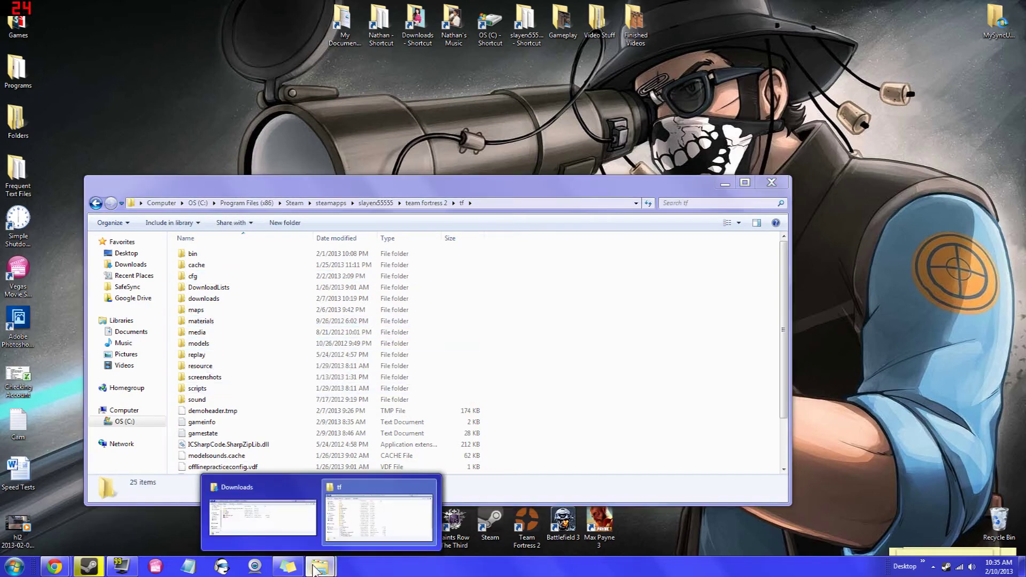
Drag the extracted materials and models folders from Downloads into tf and confirm merging.
left_click(263, 522)
left_click_drag(404, 230, 797, 281)
left_click(727, 369)
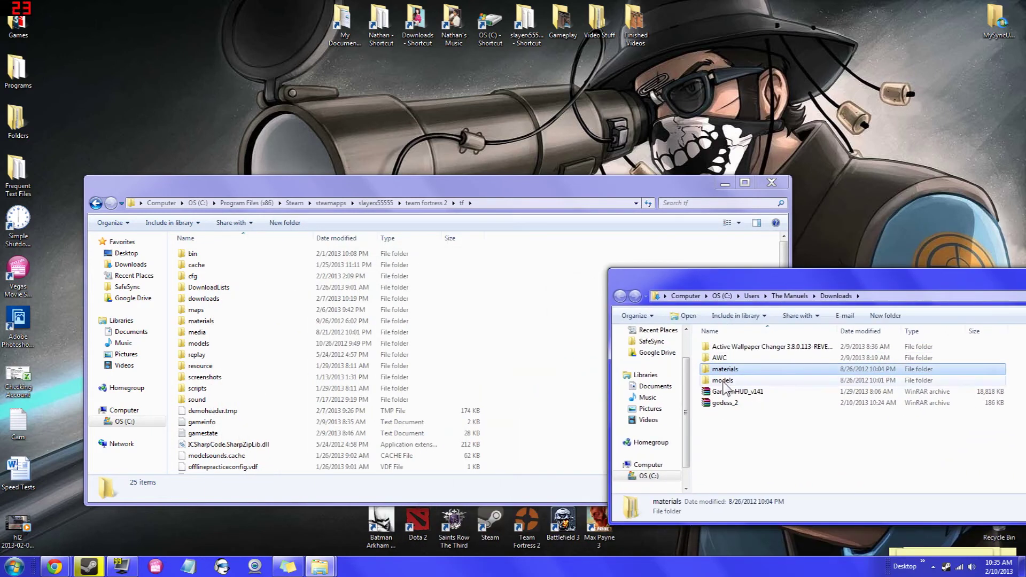
left_click(725, 380, "ctrl")
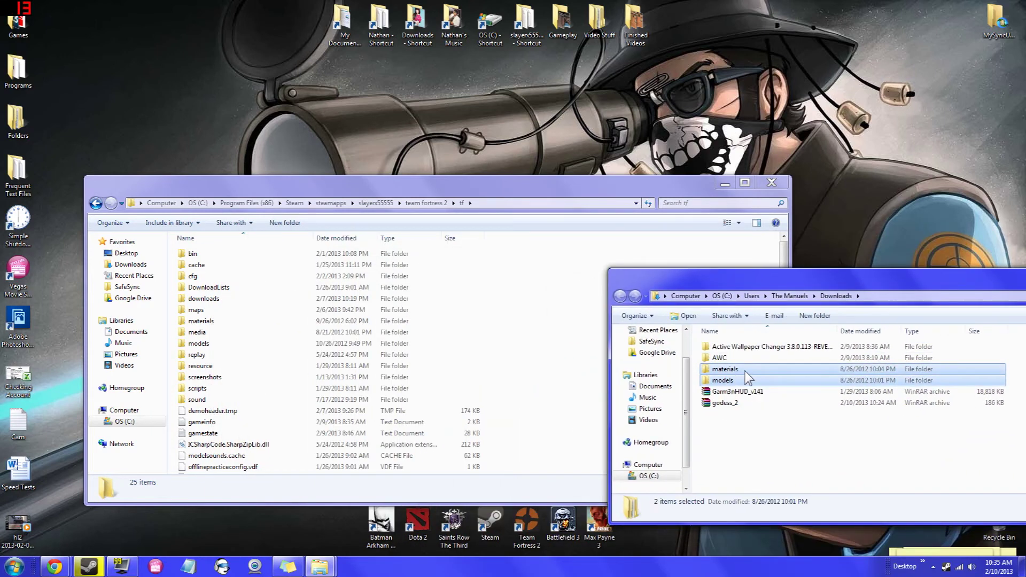
left_click_drag(726, 384, 565, 332)
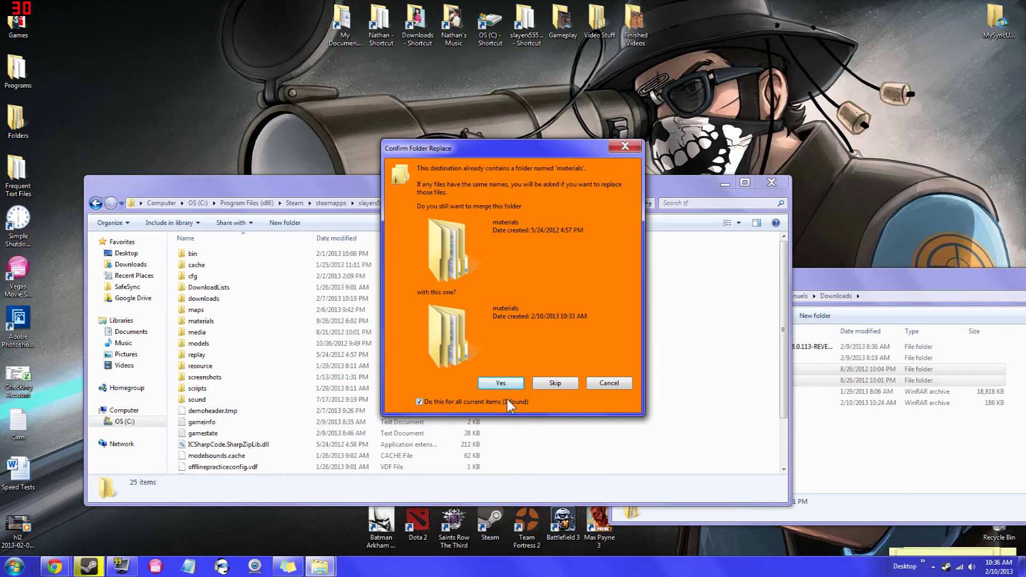
left_click(498, 384)
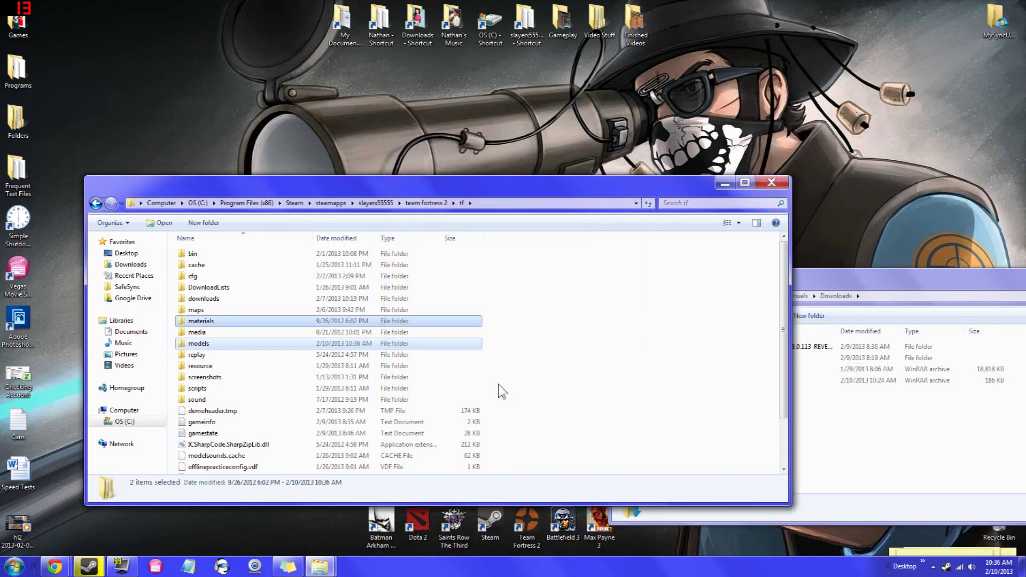
Inspect the merged materials folder's twelve subfolders, then return to the tf folder.
left_click(576, 335)
double_click(213, 321)
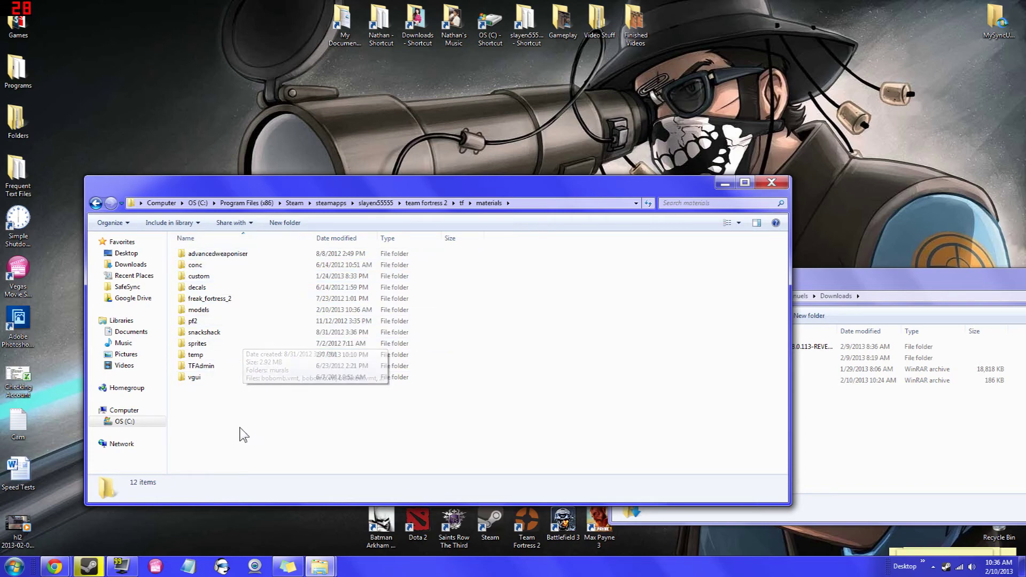
left_click_drag(329, 416, 217, 254)
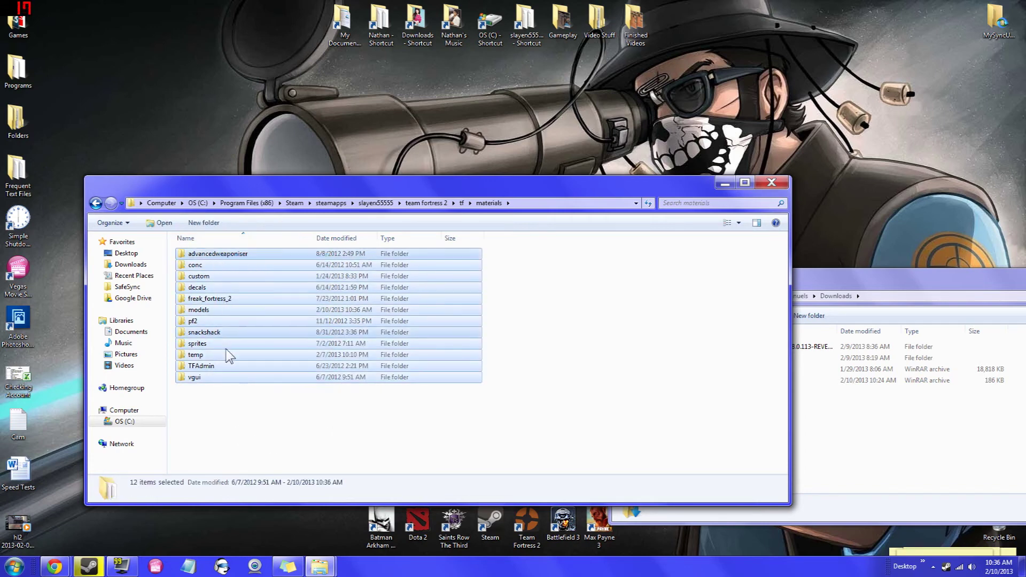
left_click(238, 437)
left_click(231, 308)
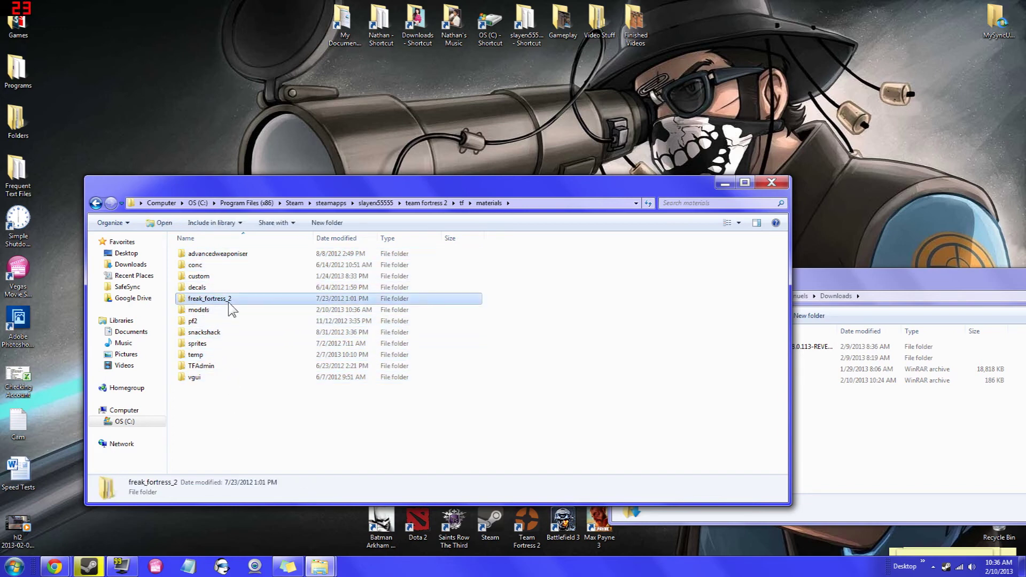
left_click(96, 203)
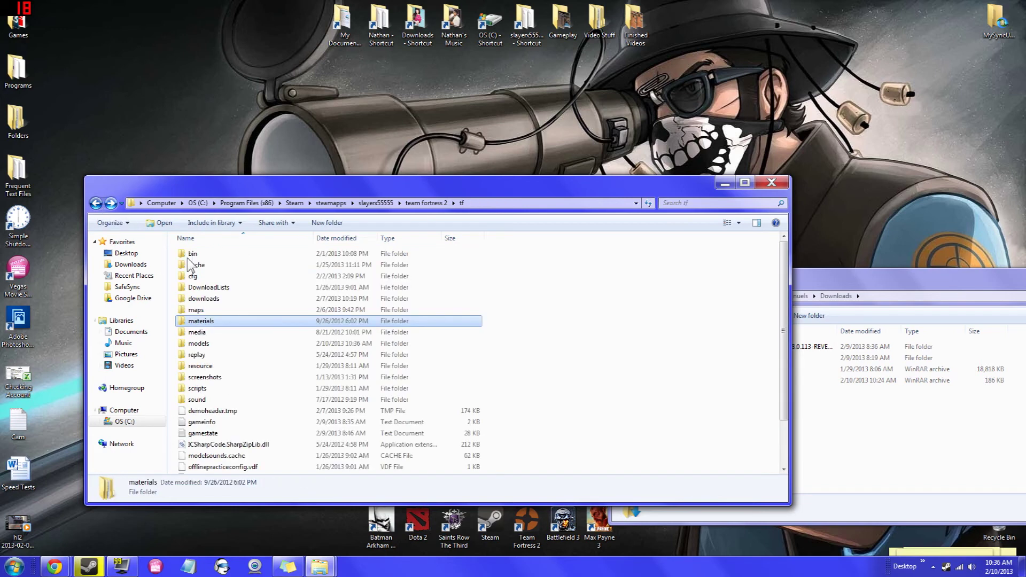
Browse models > freak_fortress_2 down to duke_nukem, then close the Downloads window.
double_click(205, 344)
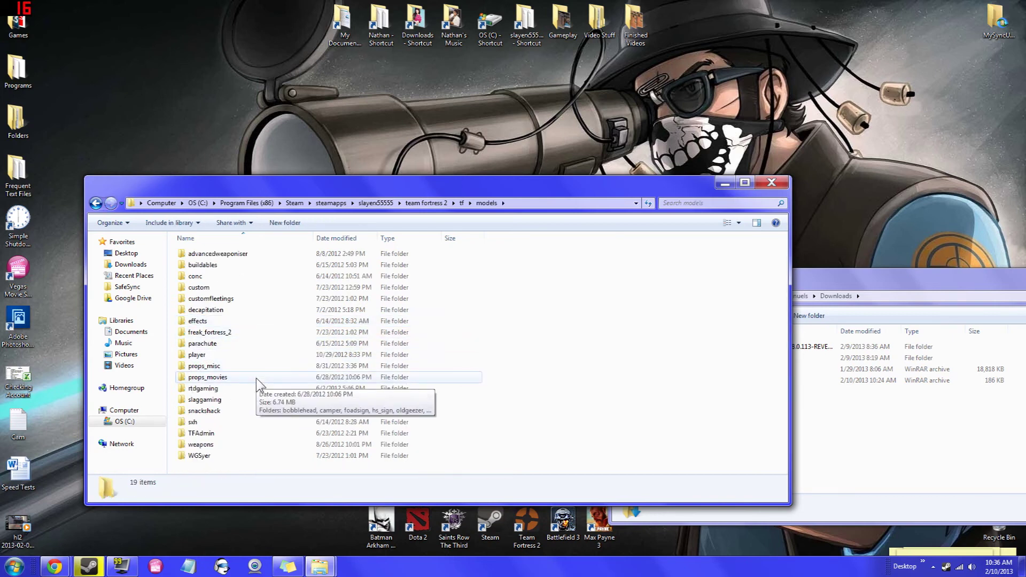
double_click(220, 332)
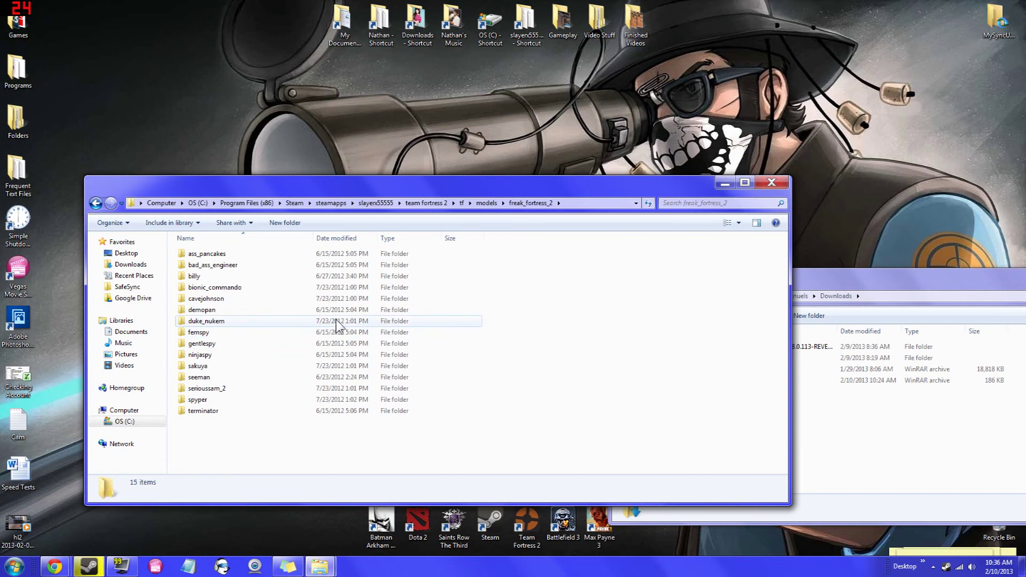
double_click(230, 334)
left_click(96, 203)
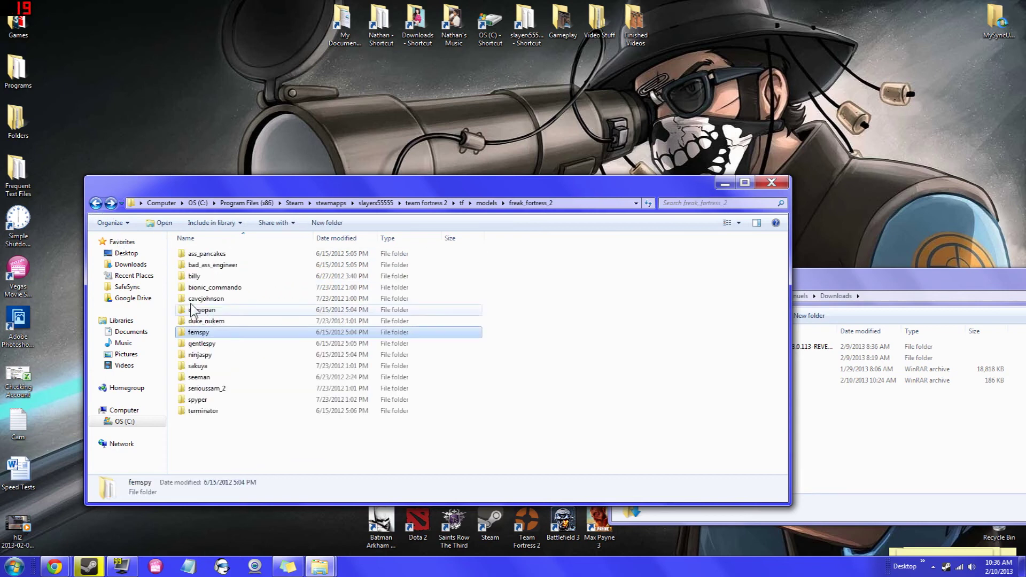
left_click(215, 254)
left_click(216, 265)
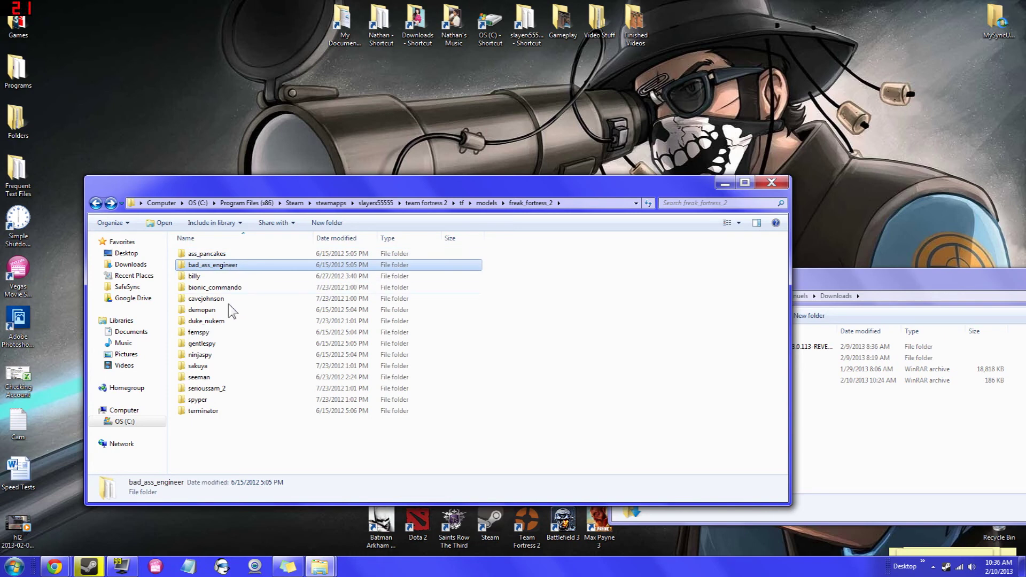
double_click(213, 321)
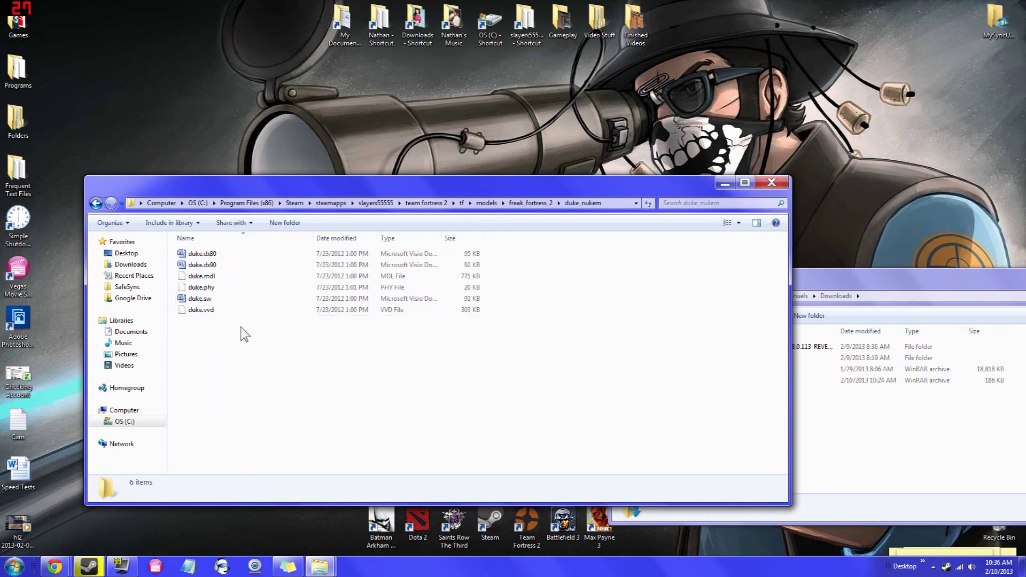
left_click_drag(240, 325, 257, 348)
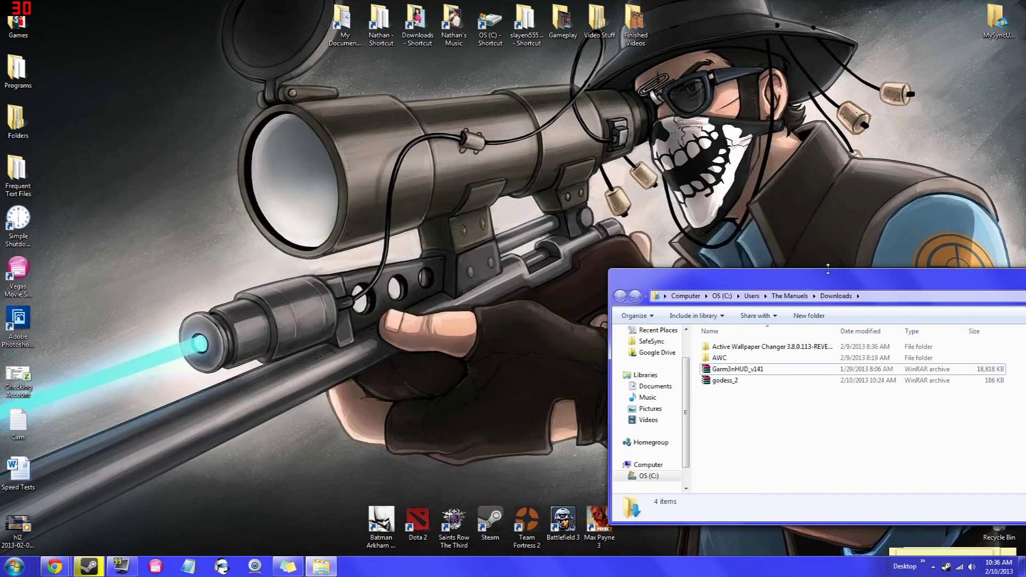
left_click(910, 226)
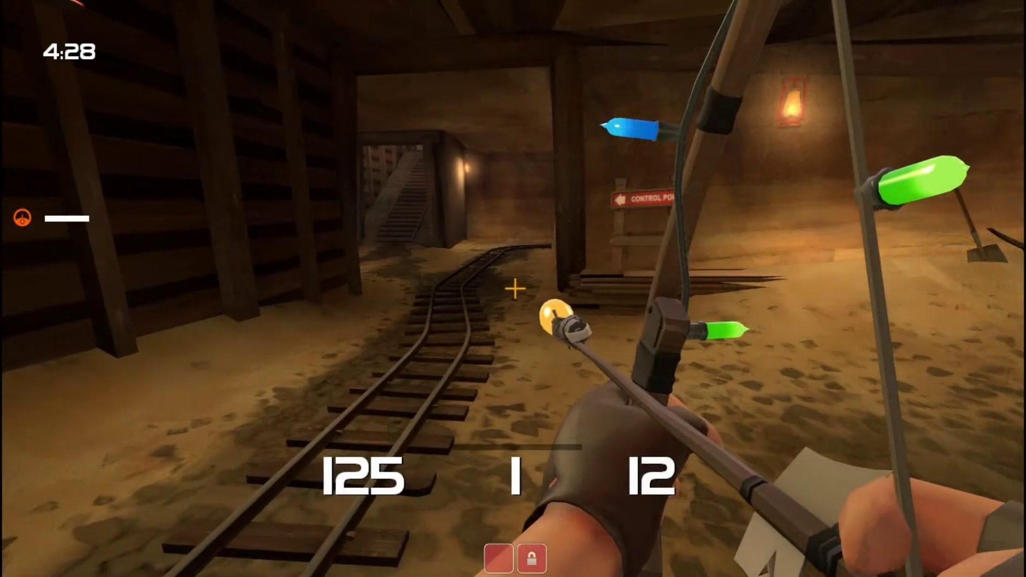
Draw the melee sword and check The Bushwacka in the Sniper loadout.
key("3")
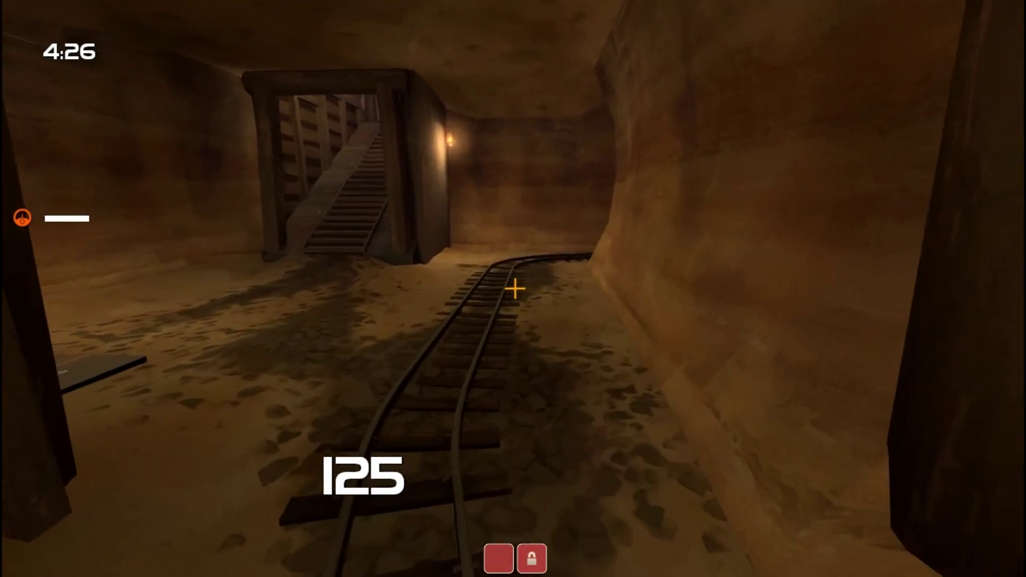
key("Escape")
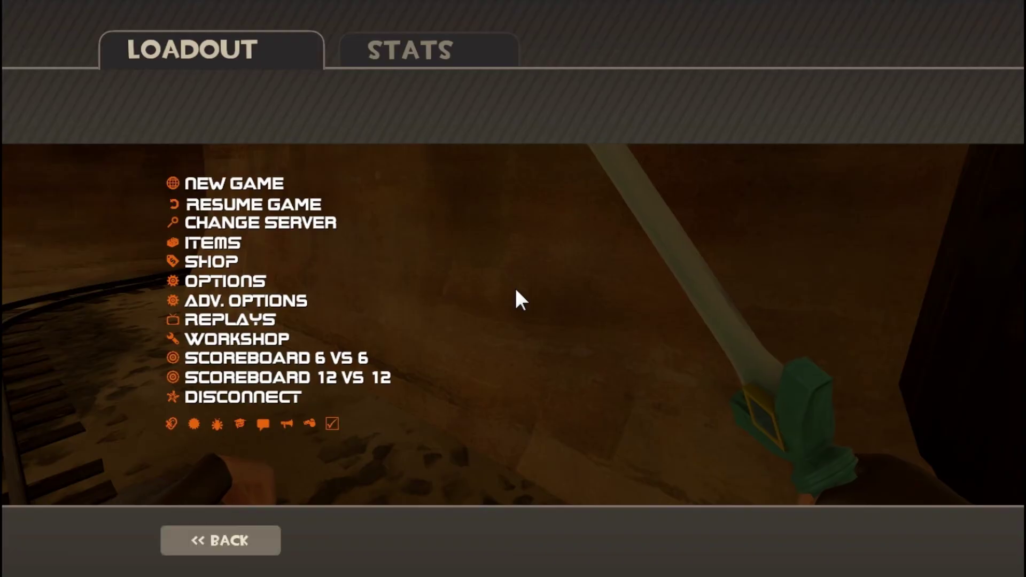
key("Escape")
key("m")
mouse_move(303, 382)
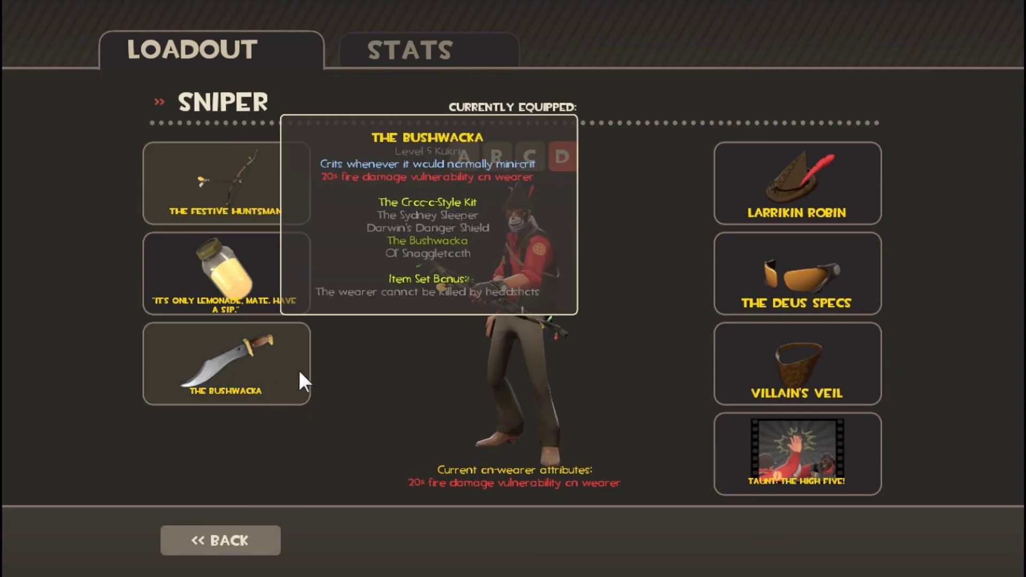
key("Escape")
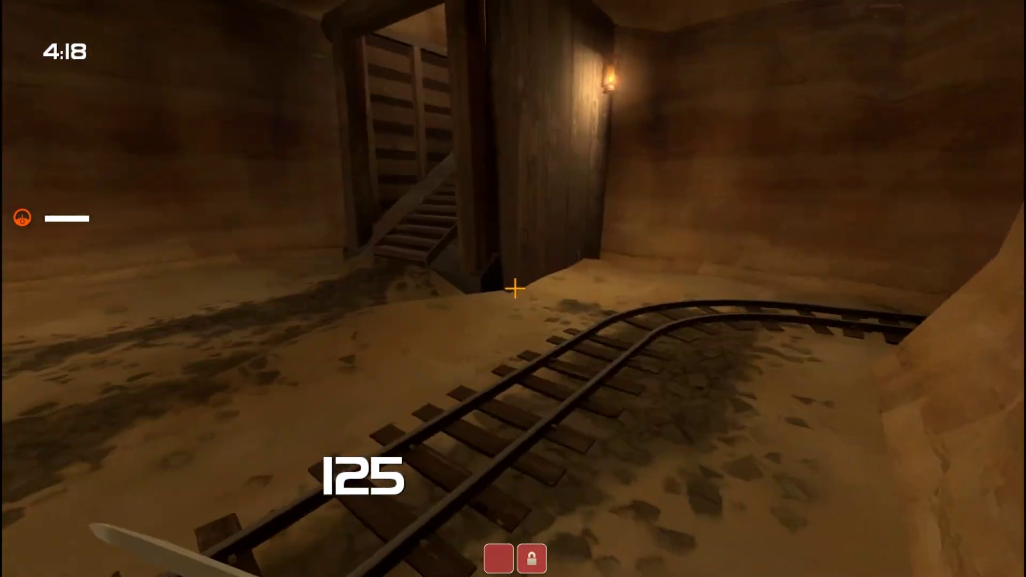
Swing the Goddess Sword at the mine wall twice, then switch back to the bow.
key("q")
key("q")
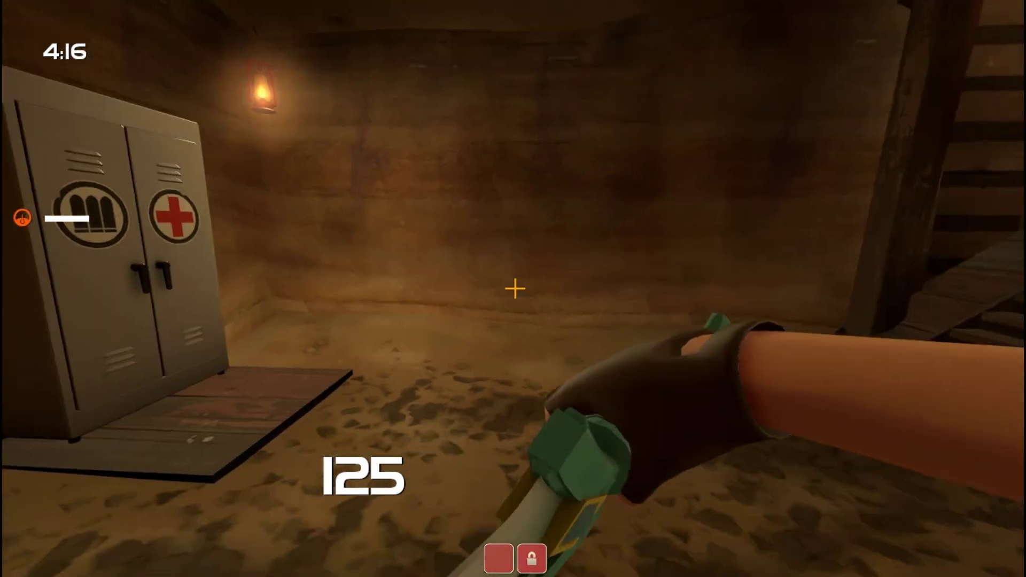
key("w")
left_click(515, 289)
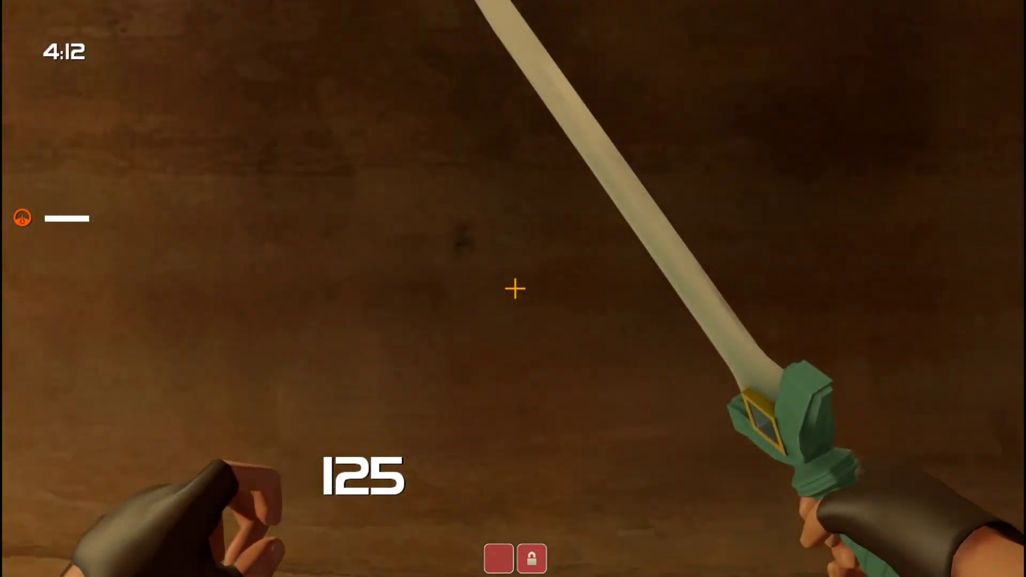
left_click(514, 288)
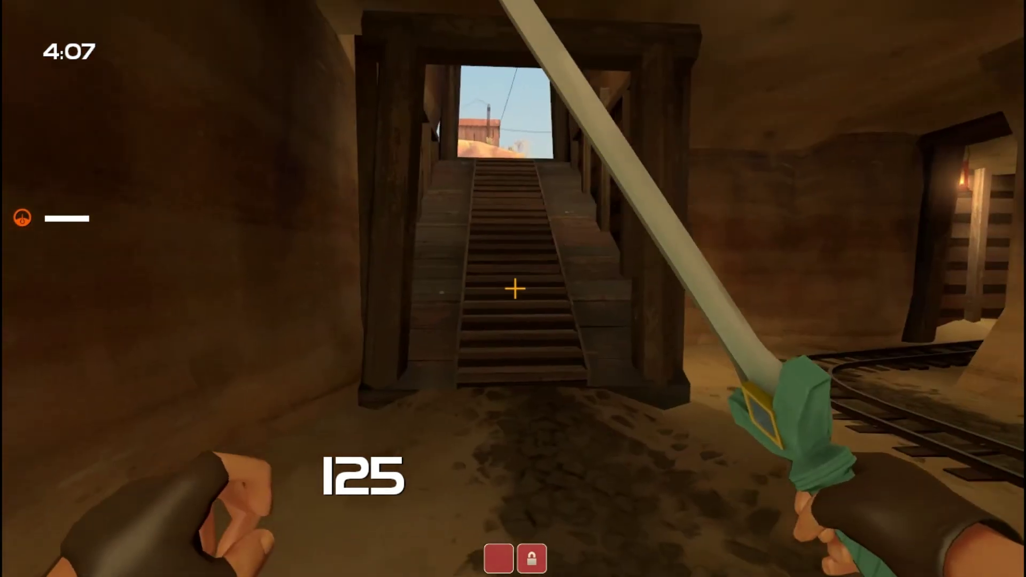
key("1")
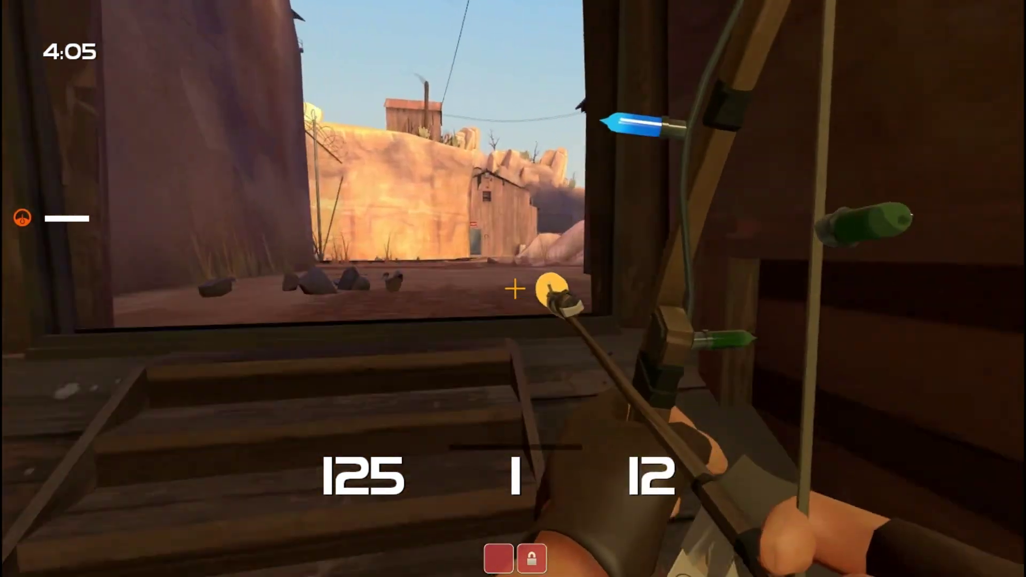